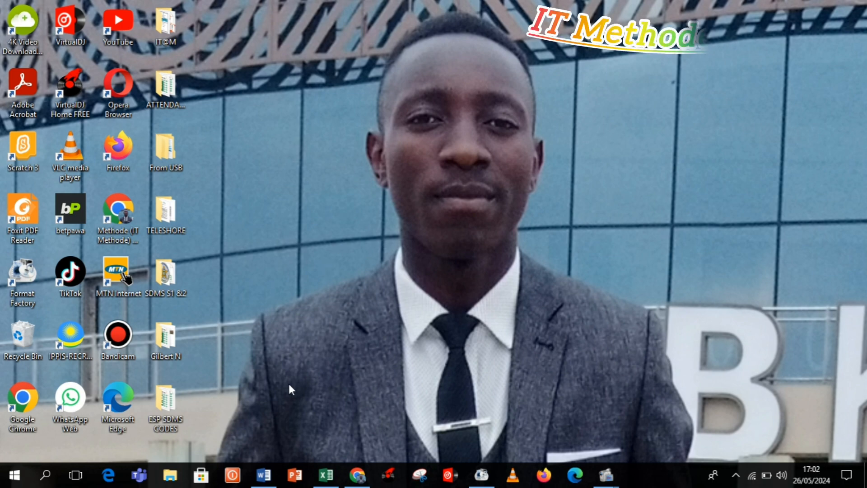
Switch to the open Word document and apply the Heading 1 style to the ABSTRACT title.
click(264, 474)
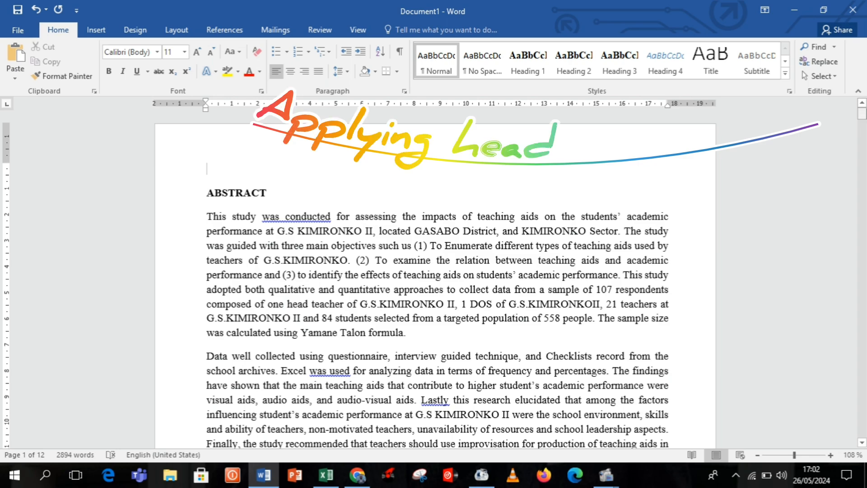
mouse_move(861, 119)
mouse_down()
mouse_move(861, 145)
mouse_move(861, 112)
mouse_up()
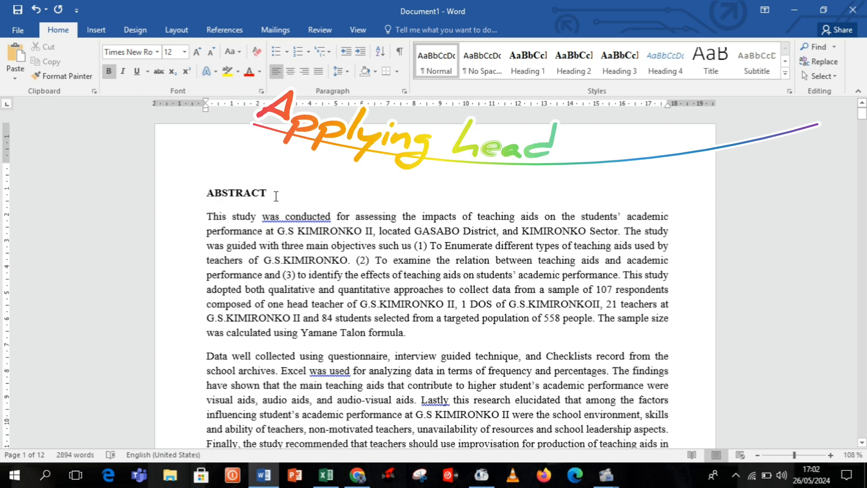
drag(275, 195, 196, 201)
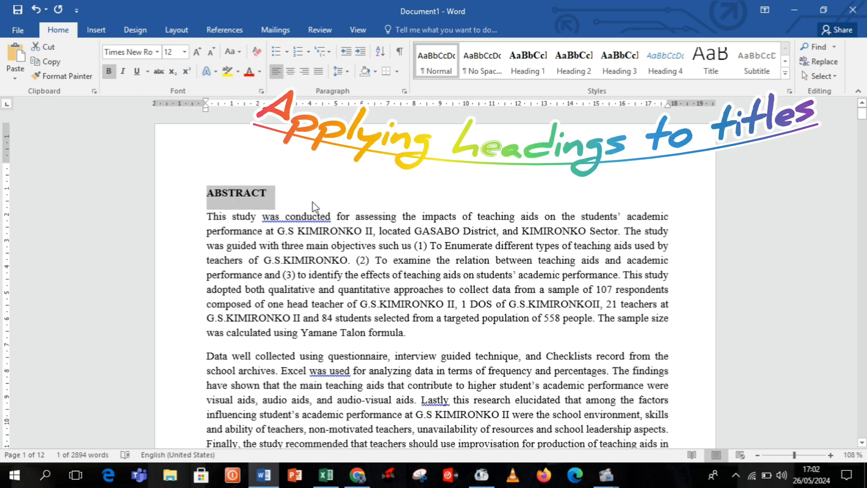
click(274, 199)
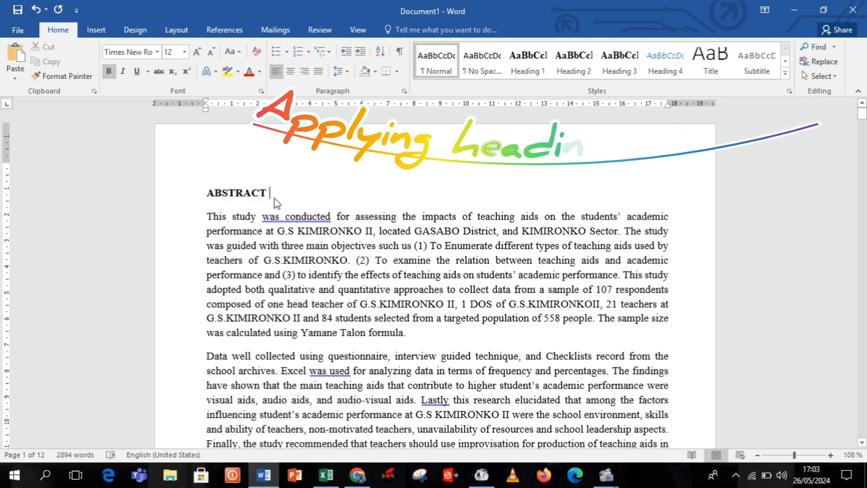
drag(283, 200, 209, 196)
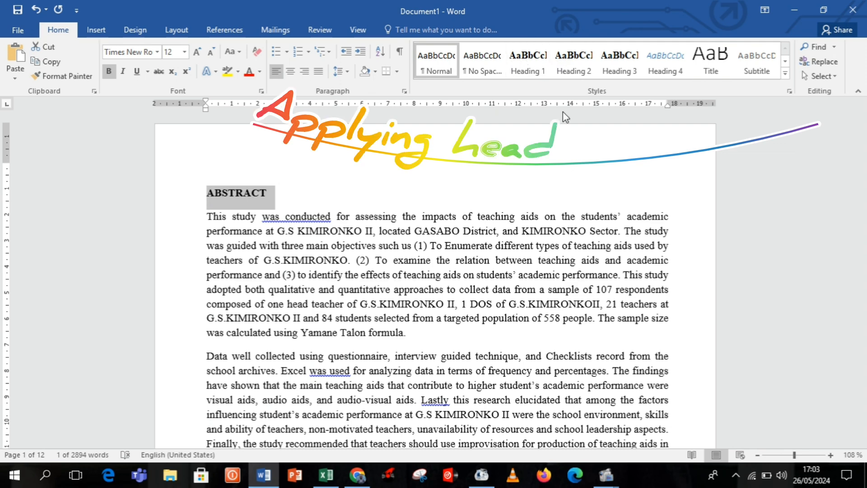
click(532, 69)
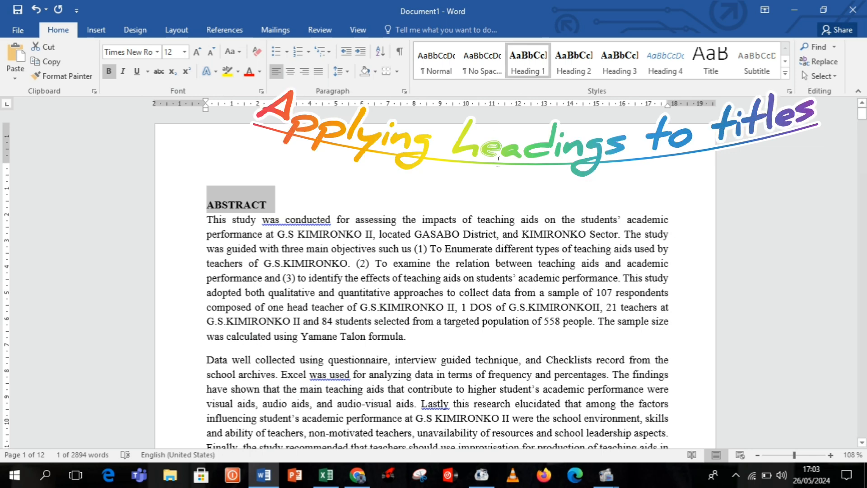
Modify the Heading 1 style to Times New Roman, 14 pt, bold and left-aligned.
right_click(532, 68)
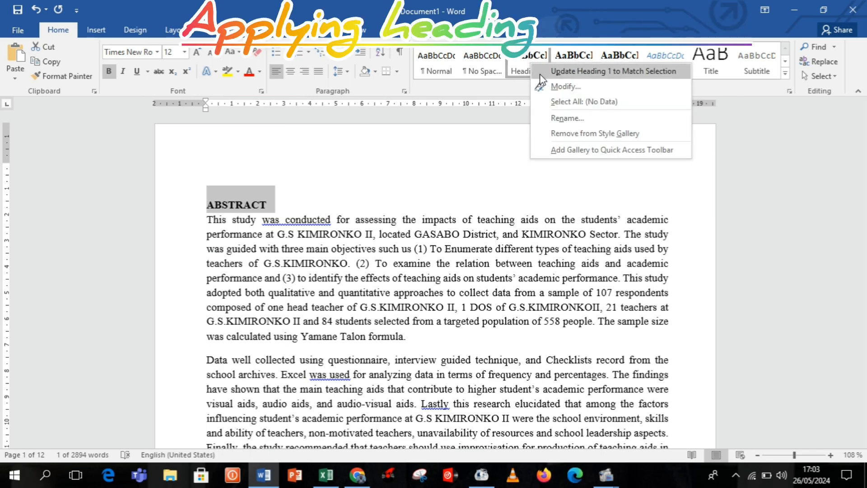
click(565, 87)
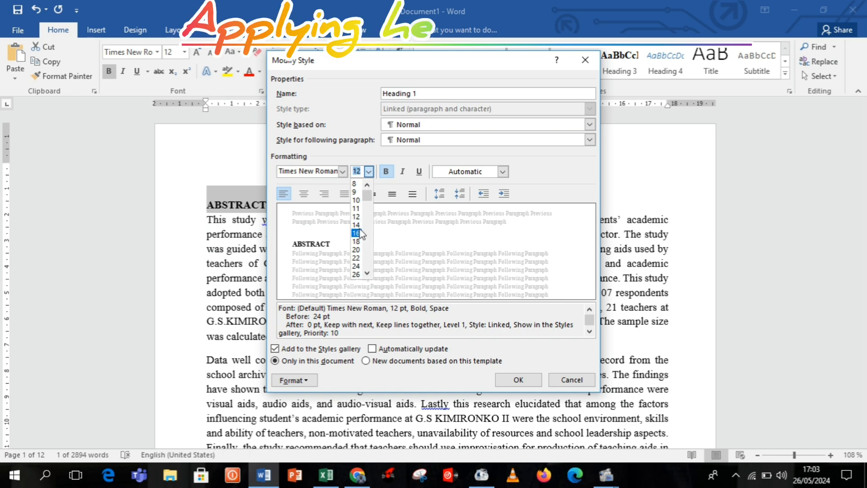
click(360, 225)
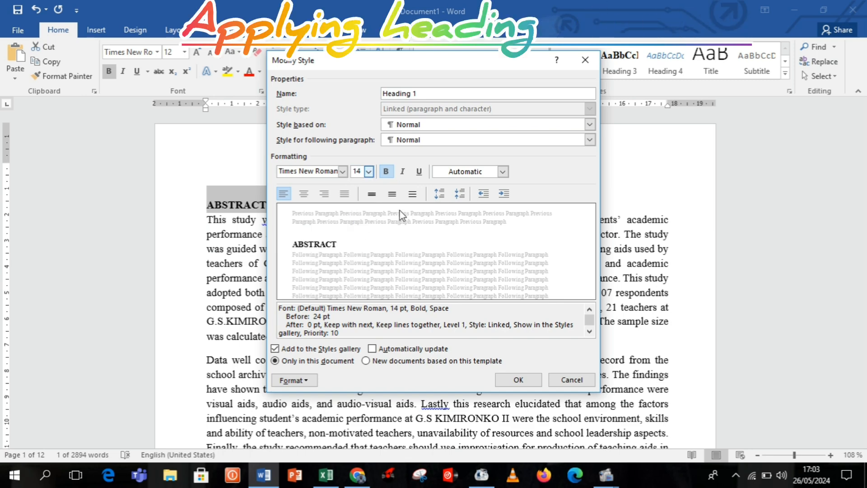
click(386, 173)
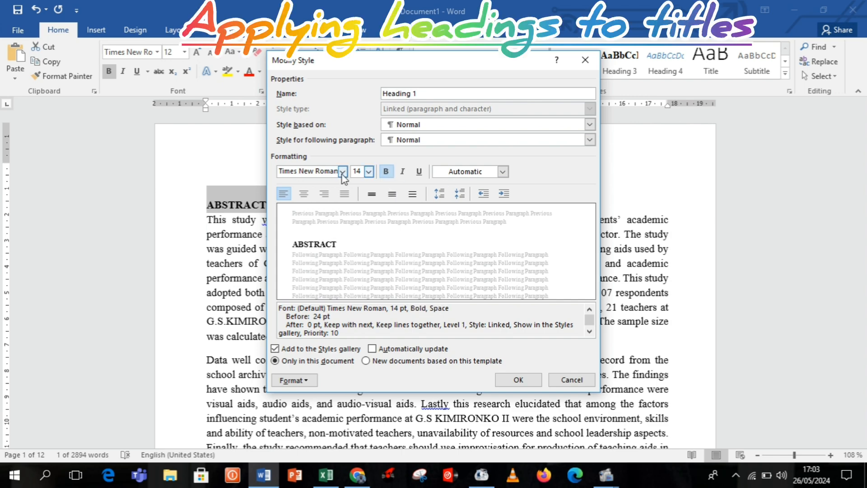
click(343, 172)
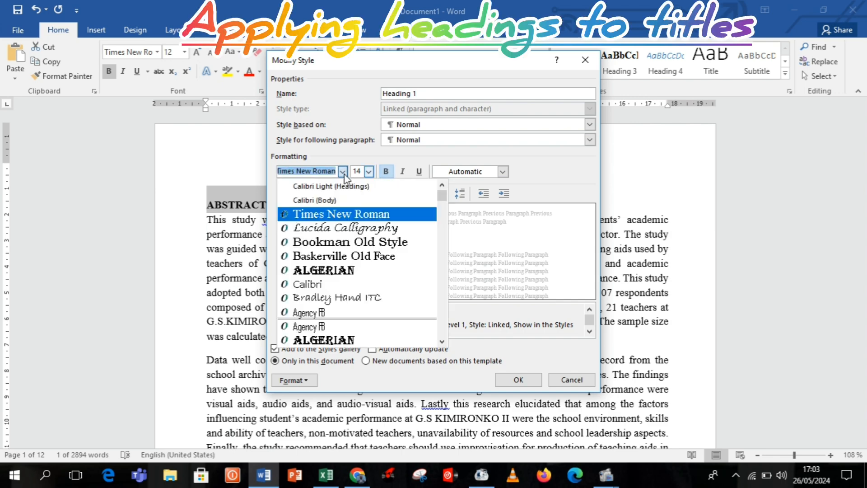
click(315, 216)
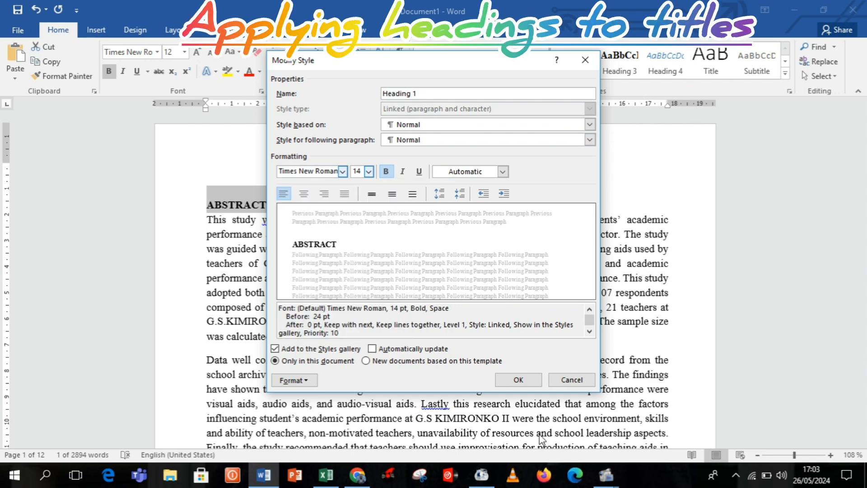
click(303, 194)
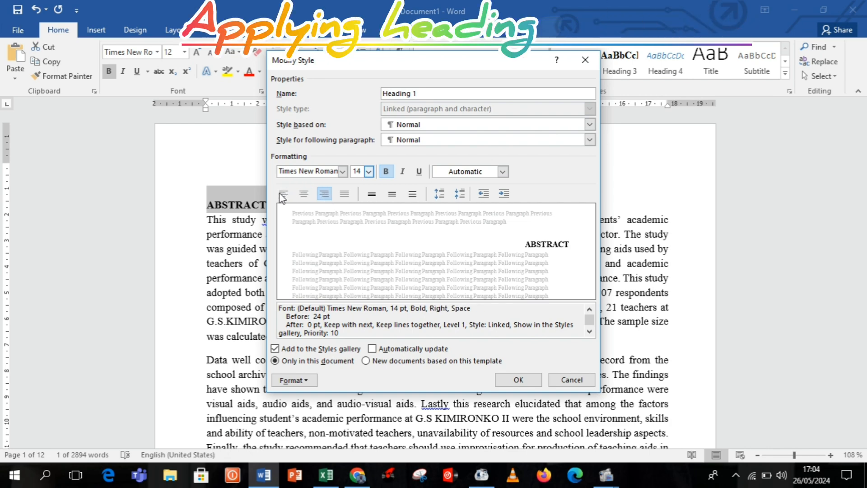
click(283, 194)
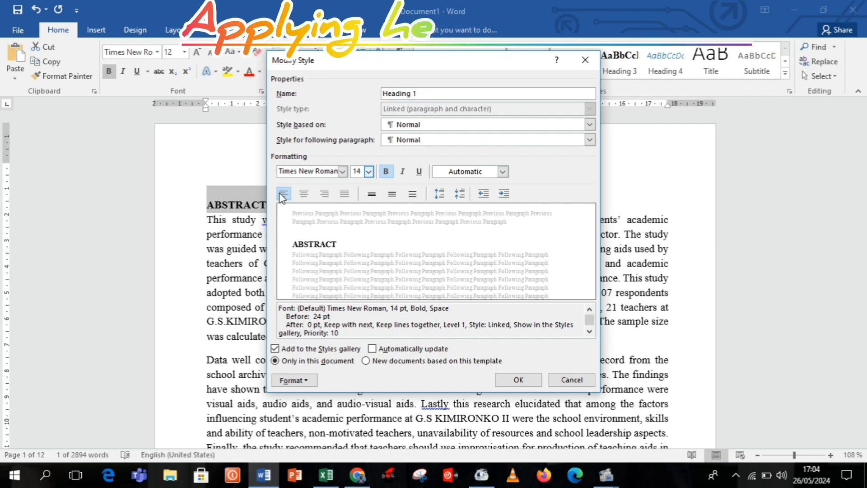
click(518, 379)
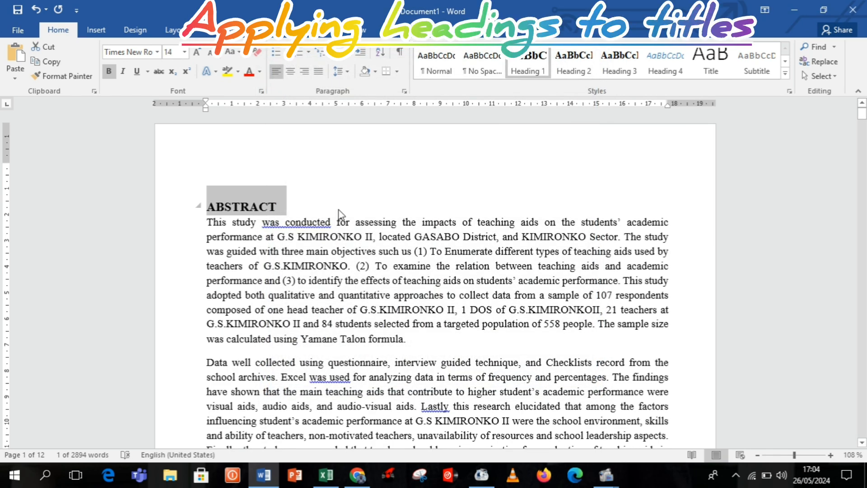
Apply the Heading 1 style to the LIST OF ABBREVIATIONS AND ACRONYMS title on page 2.
drag(861, 113, 595, 140)
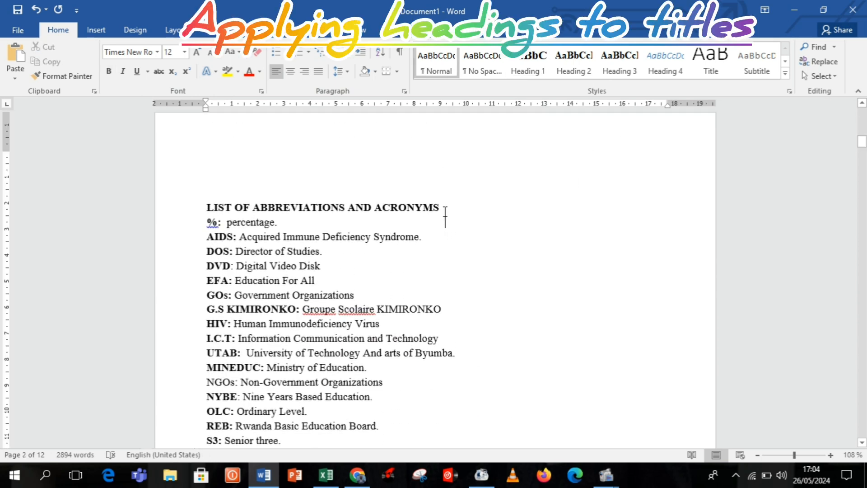
drag(445, 209, 207, 208)
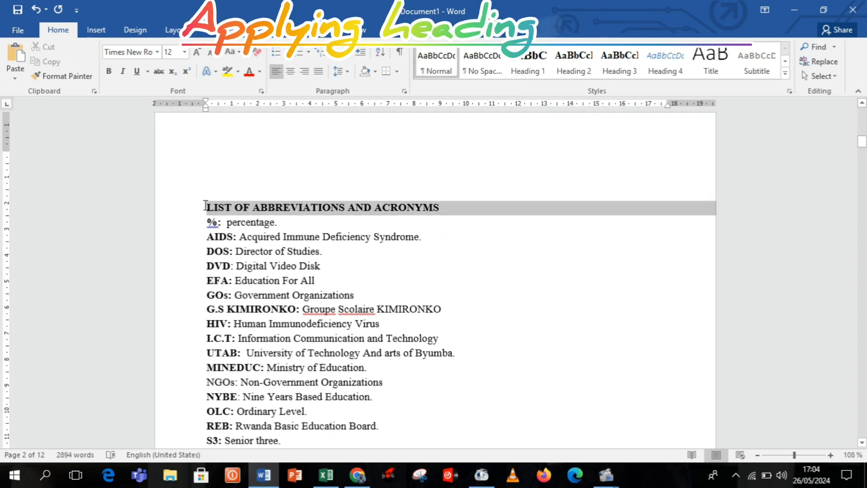
click(526, 65)
click(513, 267)
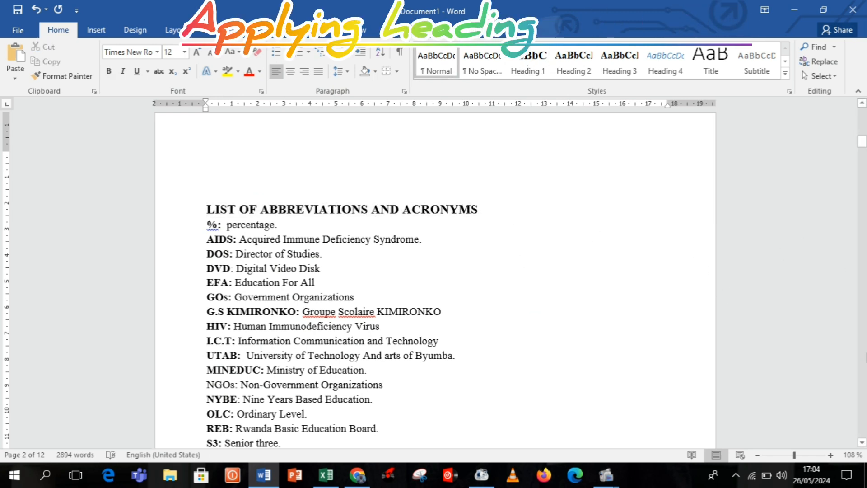
Apply the Heading 1 style to the PLEDGE OF HONOR and CERTIFICATION titles on page 3.
click(861, 441)
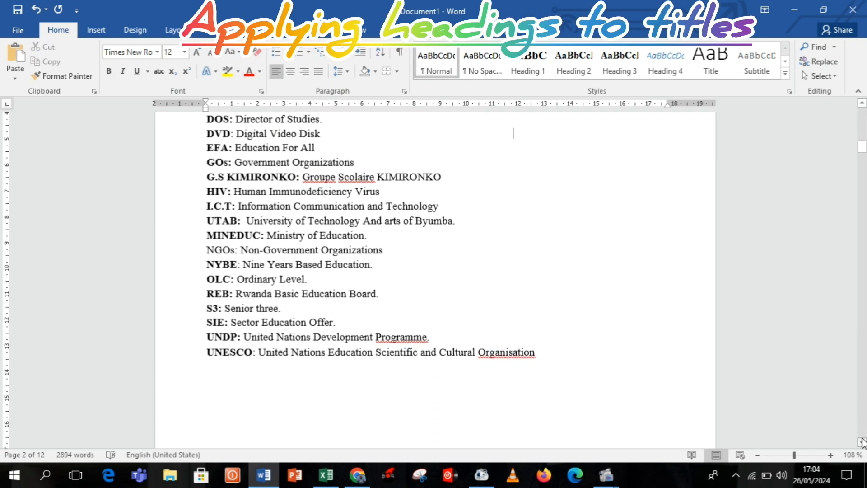
drag(861, 442, 862, 441)
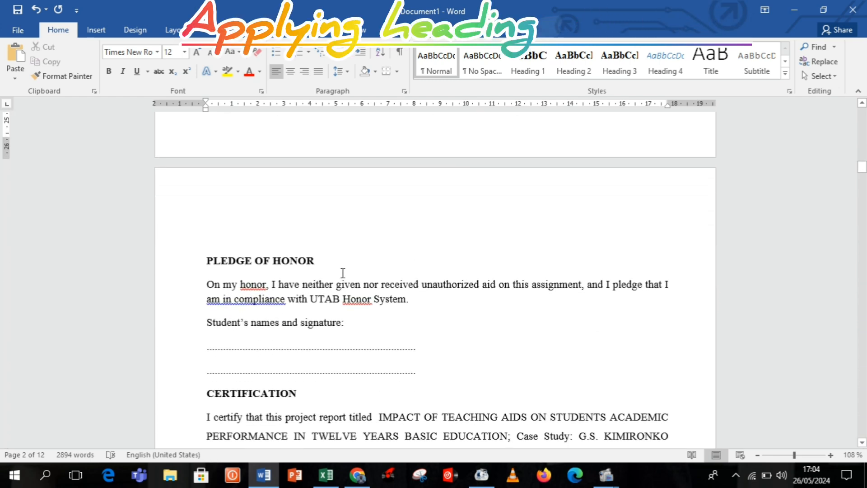
click(326, 265)
click(197, 267)
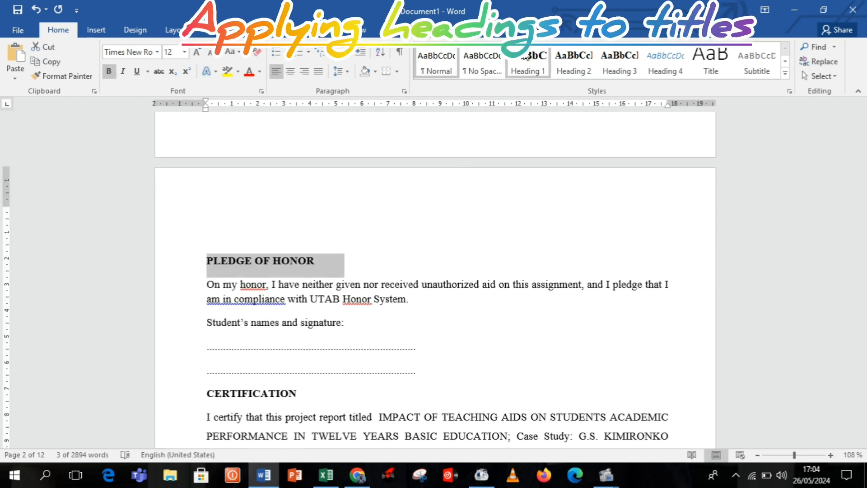
click(531, 65)
click(194, 406)
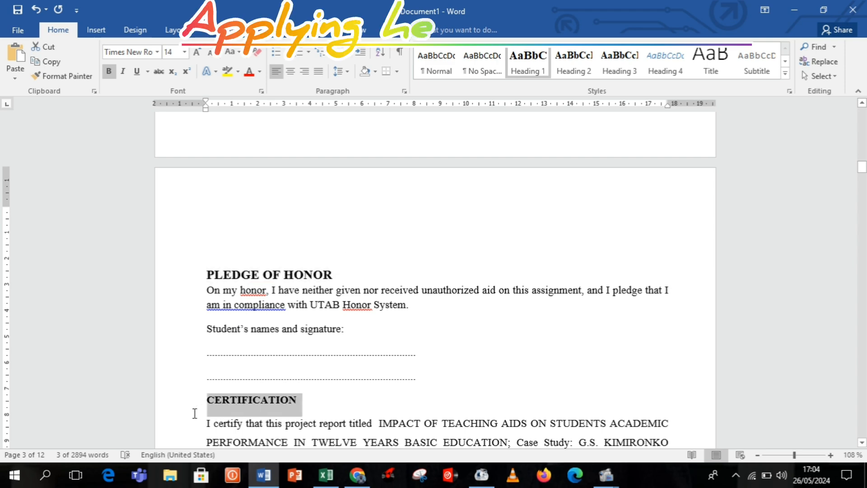
click(536, 71)
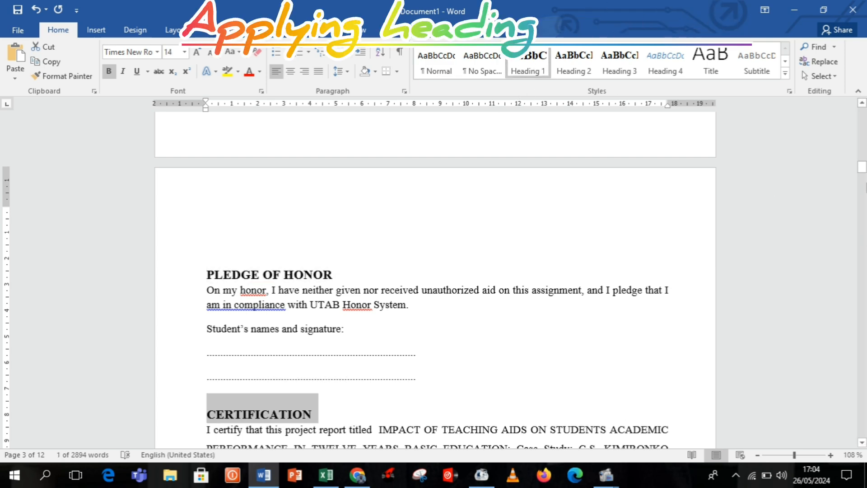
Apply the Heading 1 style to the DEDICATION title on page 4 and the ACKNOWLEDGEMENTS title on page 5.
drag(861, 169, 862, 202)
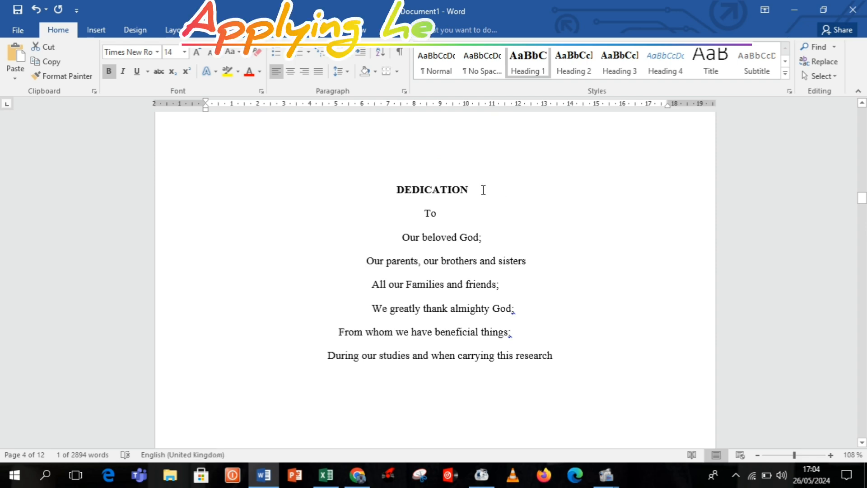
drag(483, 188, 379, 197)
click(530, 72)
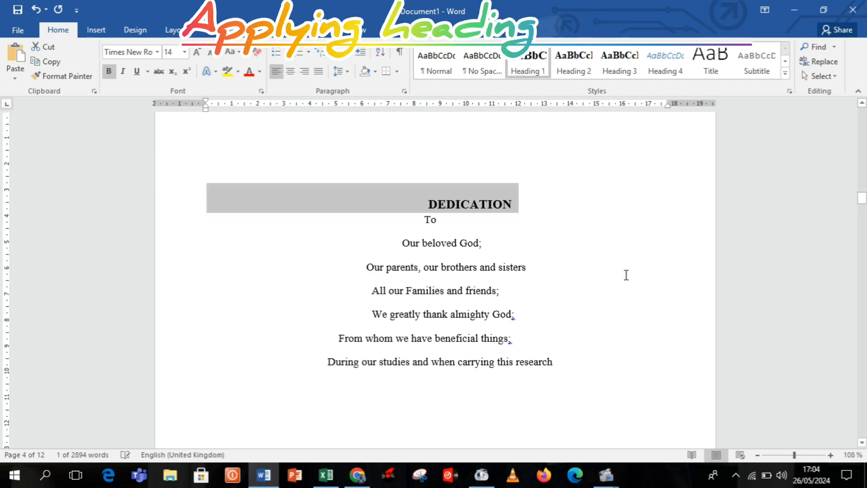
drag(861, 197, 862, 224)
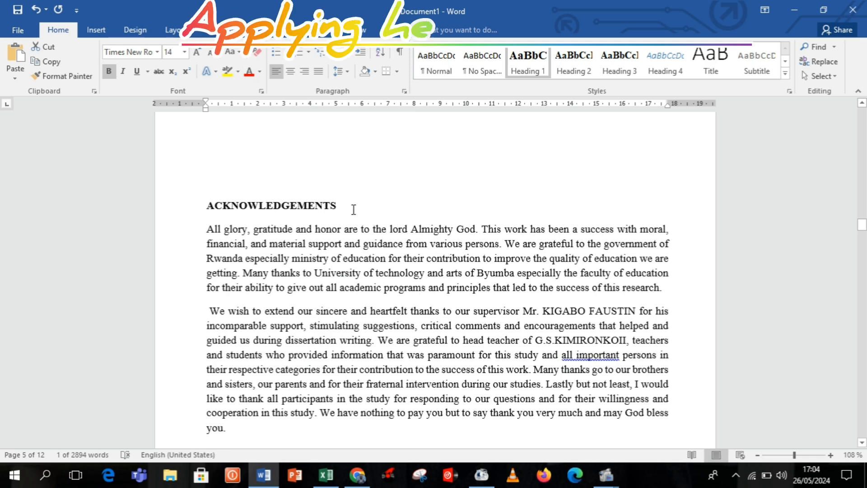
click(172, 212)
click(509, 74)
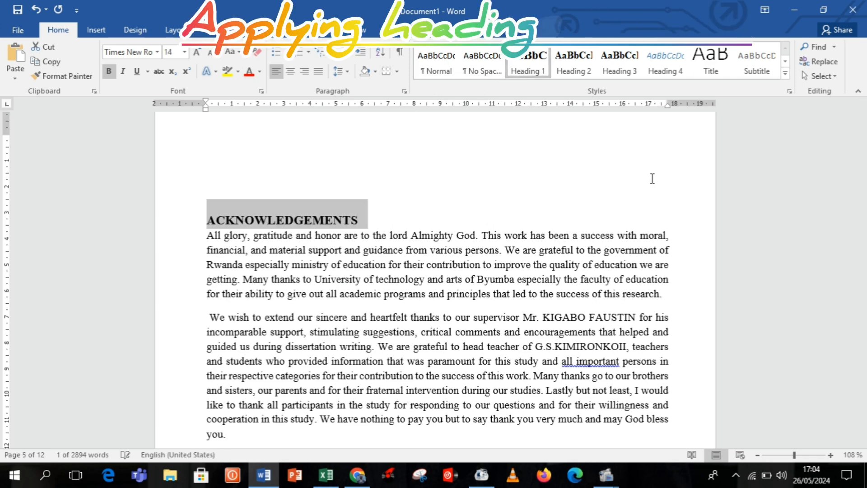
Review the numbering of the CHAPTER ONE title and its INTRODUCTION and BACKGROUND OF THE STUDY subtitles on page 6.
drag(862, 228, 861, 252)
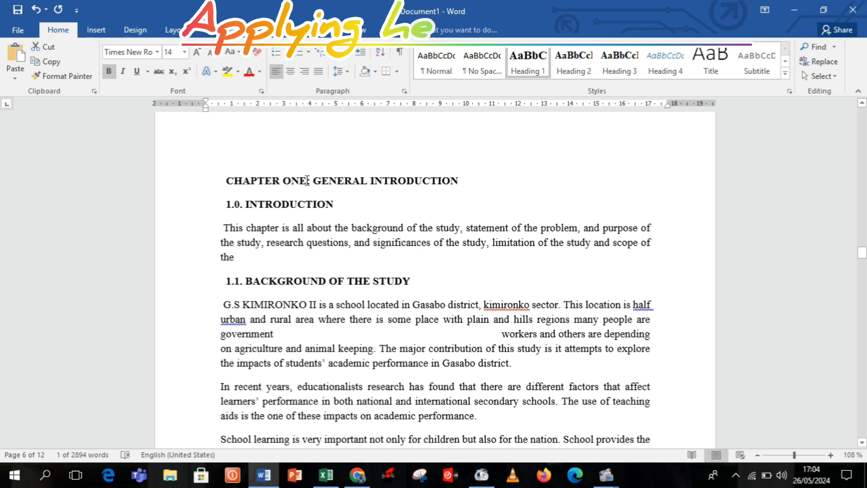
drag(306, 181, 286, 182)
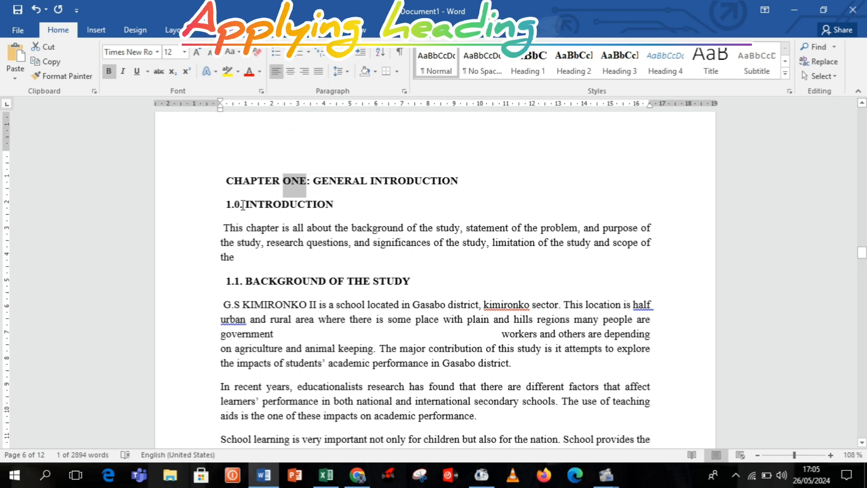
drag(244, 207, 227, 207)
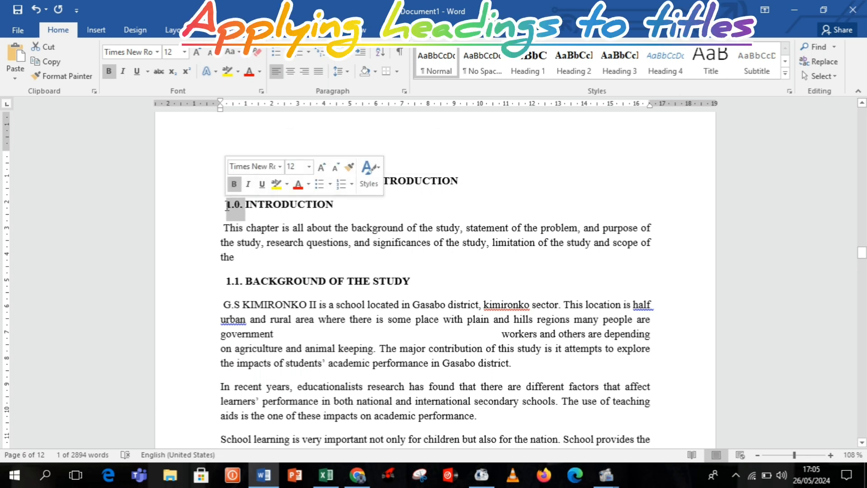
click(245, 281)
drag(229, 288, 226, 288)
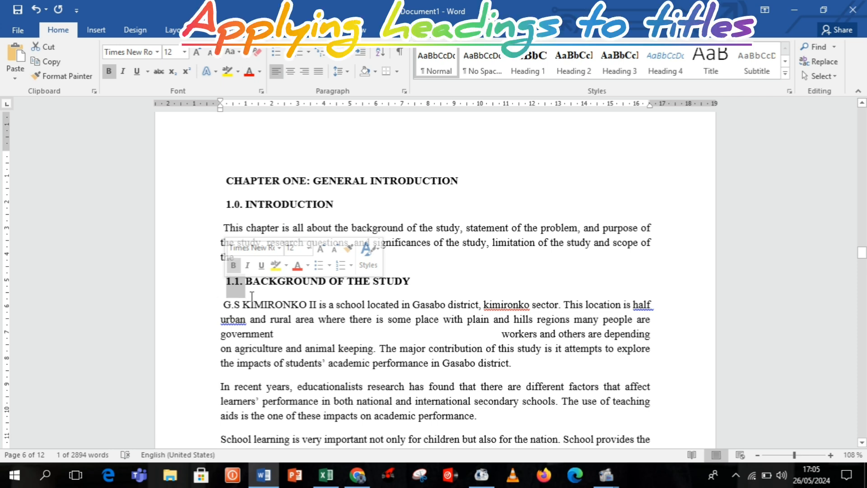
click(350, 203)
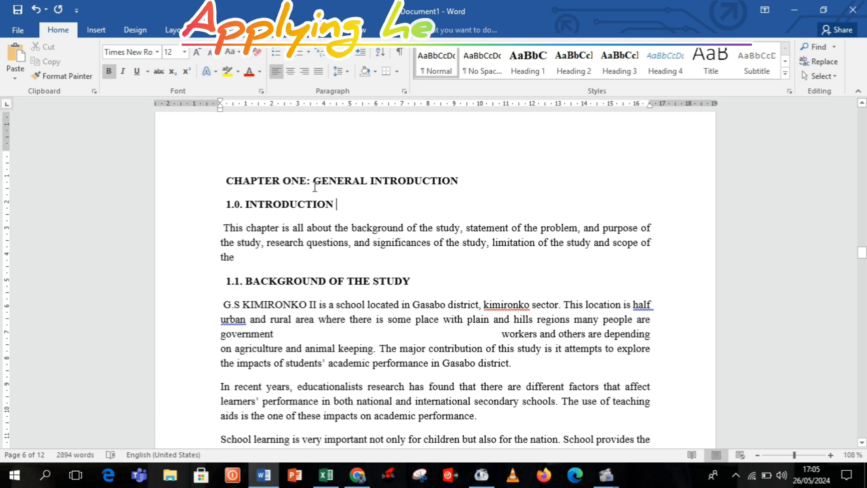
Apply the Heading 1 style to the whole CHAPTER ONE: GENERAL INTRODUCTION title.
drag(369, 180, 217, 185)
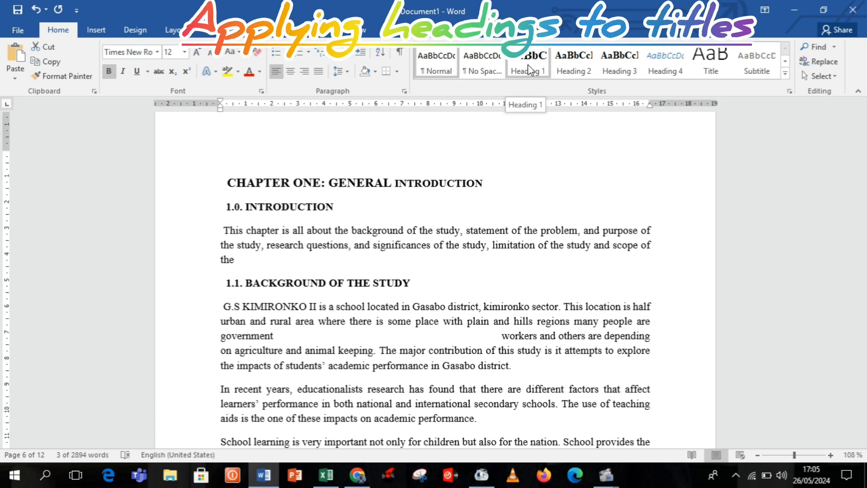
click(470, 180)
drag(471, 179, 233, 181)
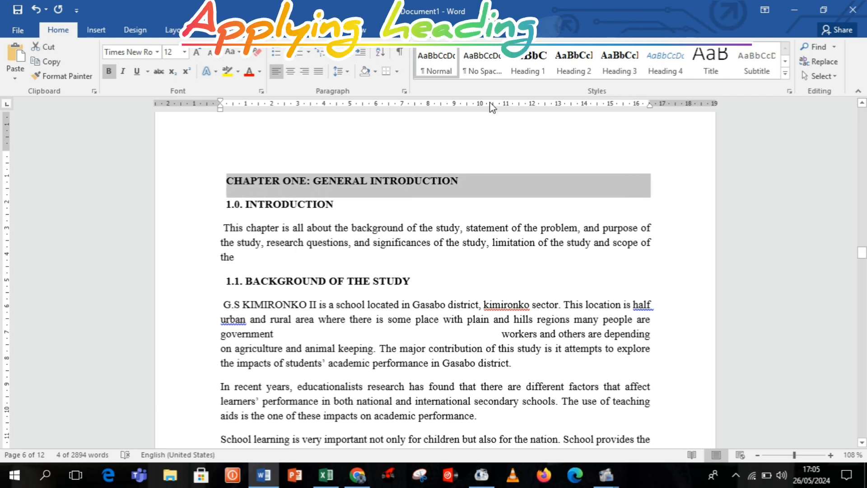
click(525, 67)
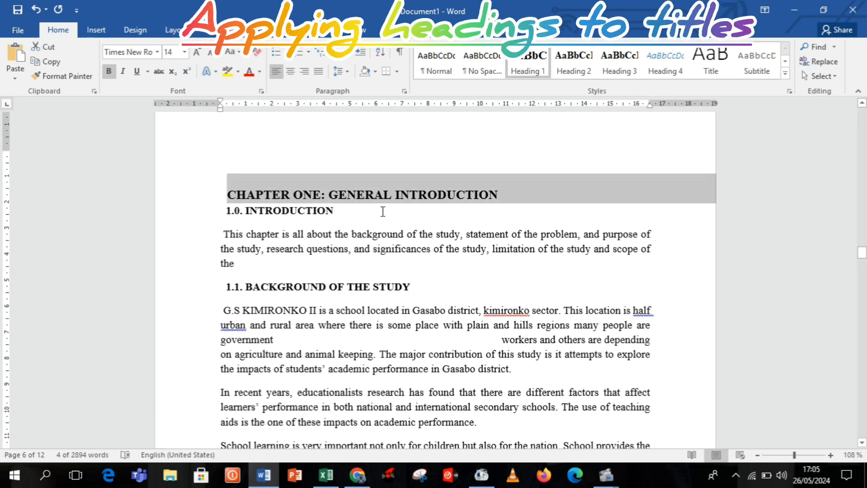
drag(343, 213, 222, 224)
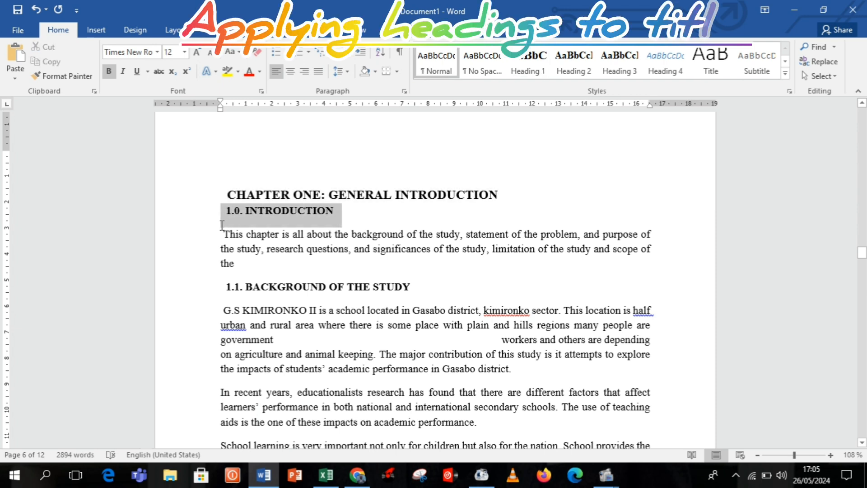
click(252, 233)
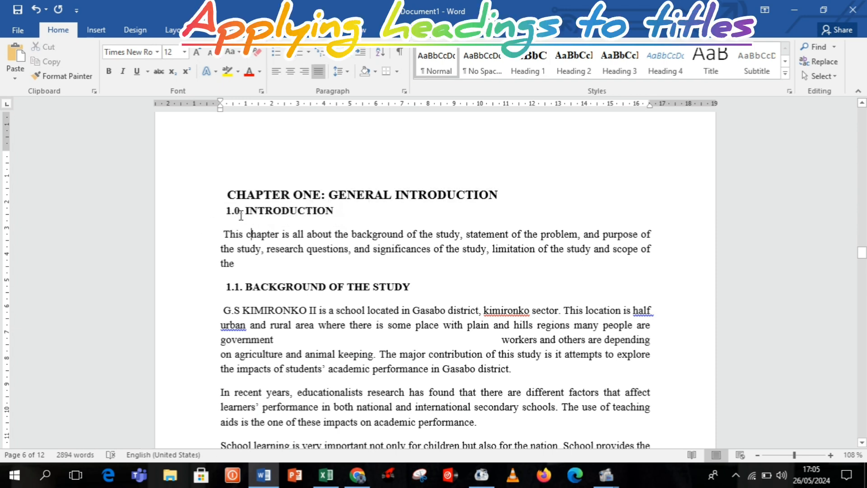
click(229, 213)
click(241, 214)
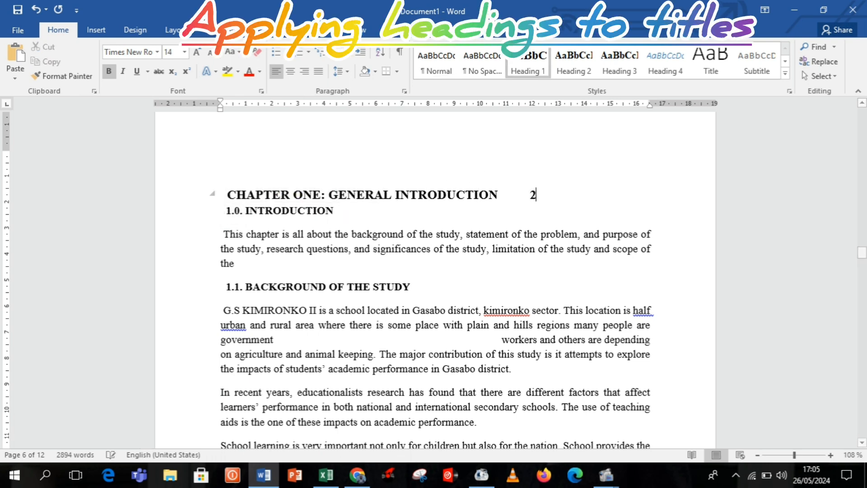
text(.1)
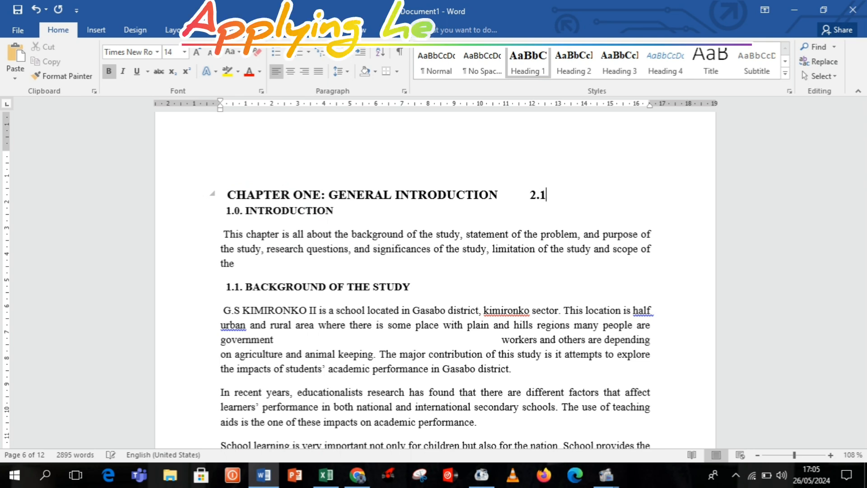
text(.1)
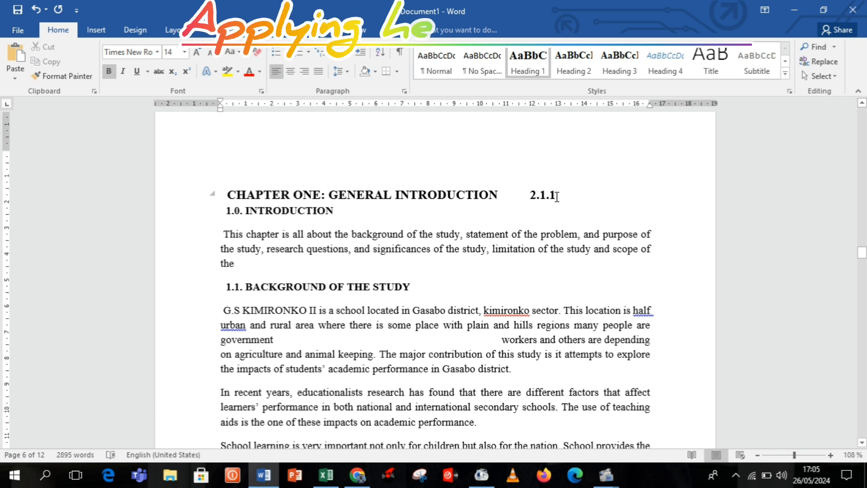
drag(560, 196, 540, 196)
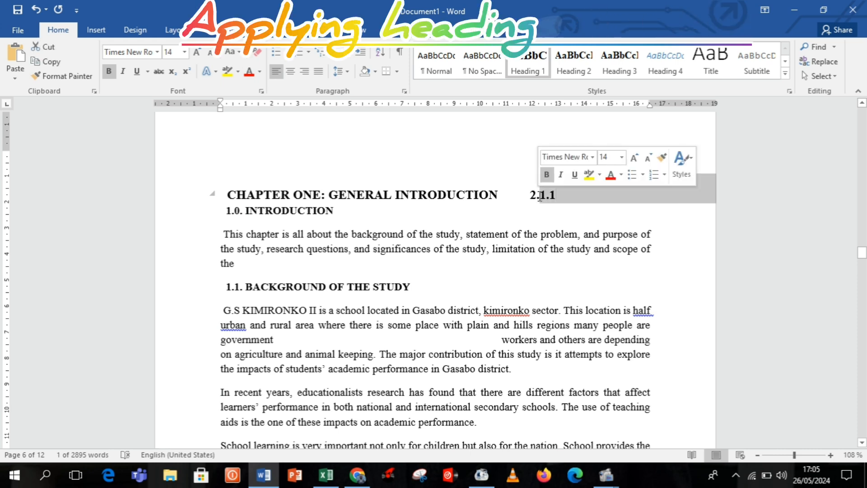
click(551, 220)
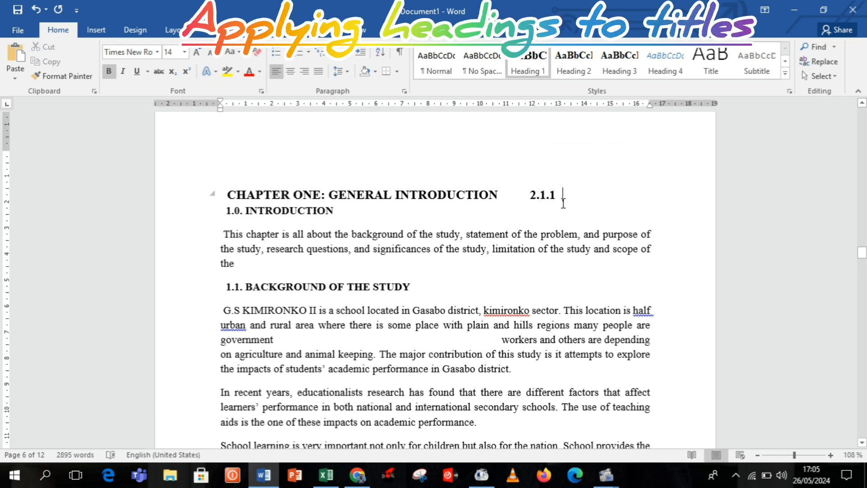
key(BackSpace)
key(BackSpace)
key(BackSpace)
key(BackSpace)
key(BackSpace)
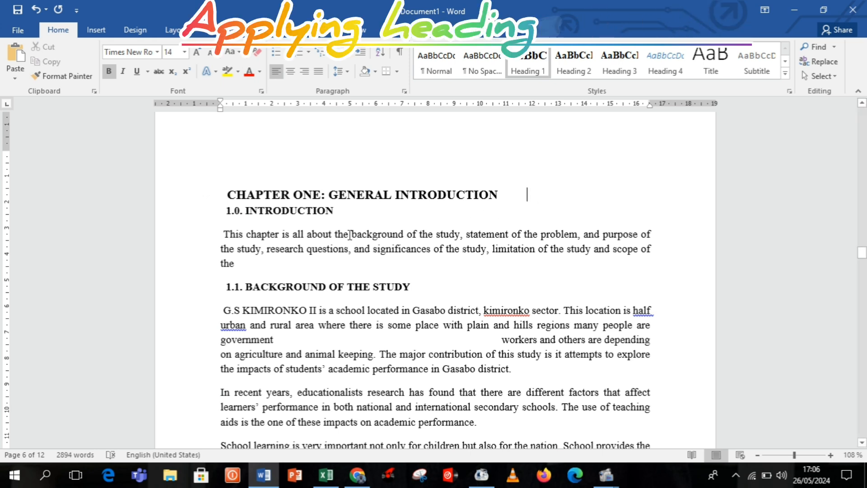
Apply the Heading 2 style to the 1.0. INTRODUCTION subtitle on page 6.
click(333, 216)
click(218, 215)
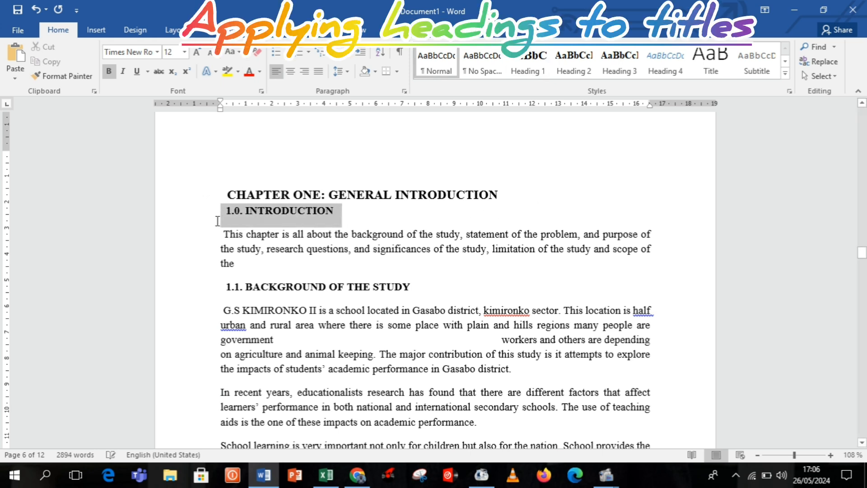
click(578, 73)
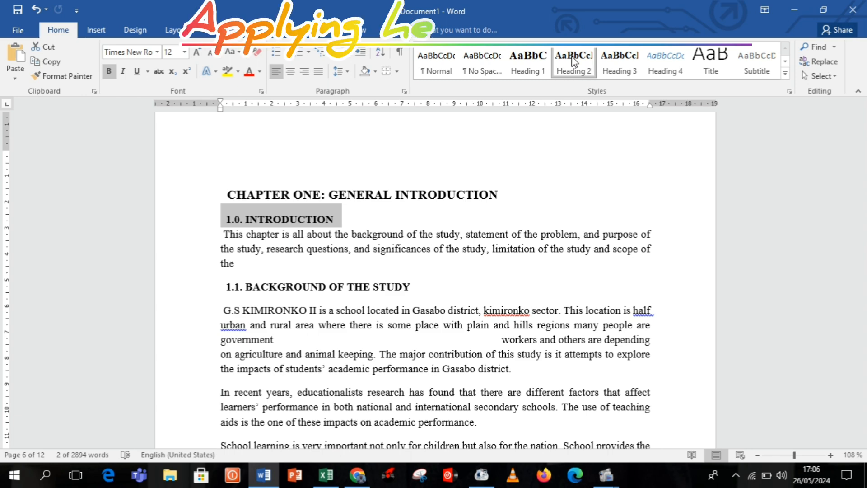
Modify the Heading 2 style to use bold Baskerville Old Face at size 11.
right_click(573, 61)
click(608, 81)
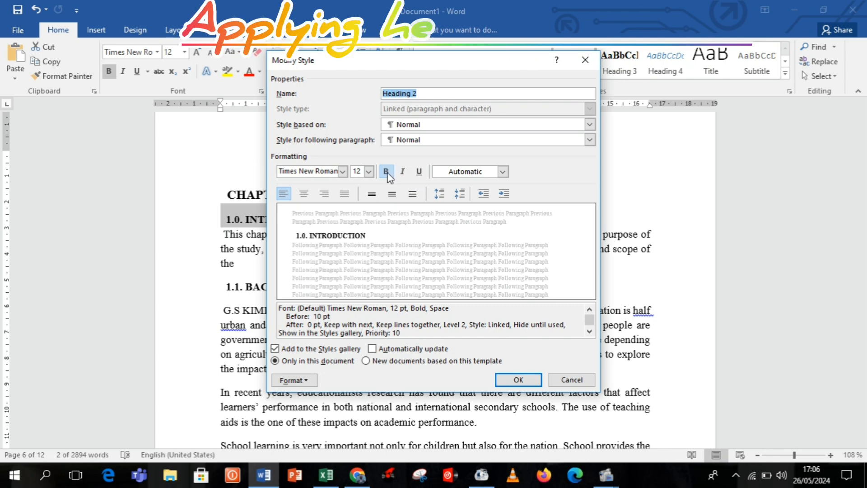
click(386, 172)
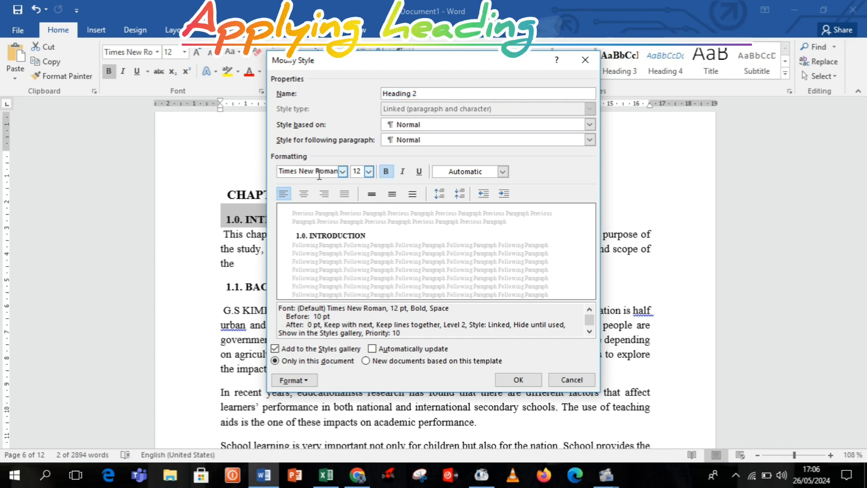
click(305, 170)
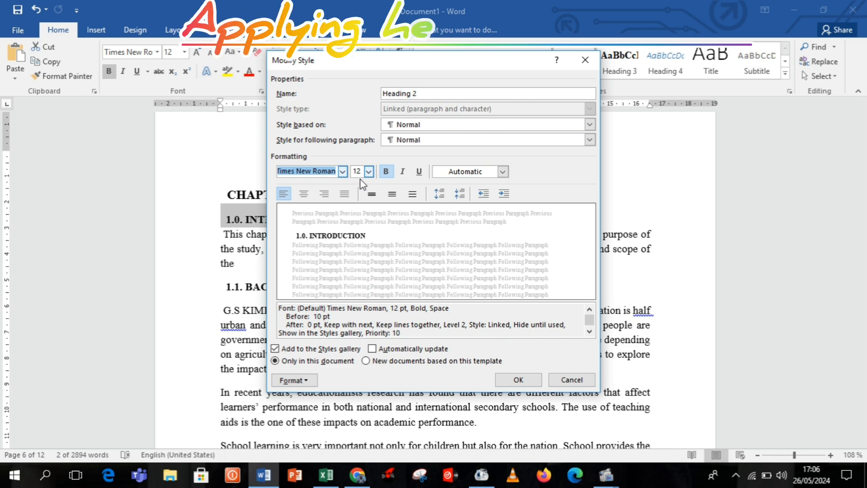
click(342, 172)
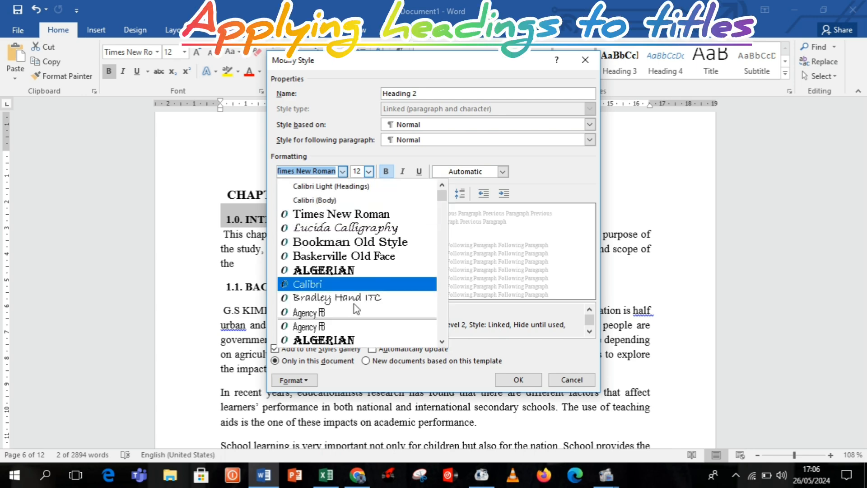
click(321, 255)
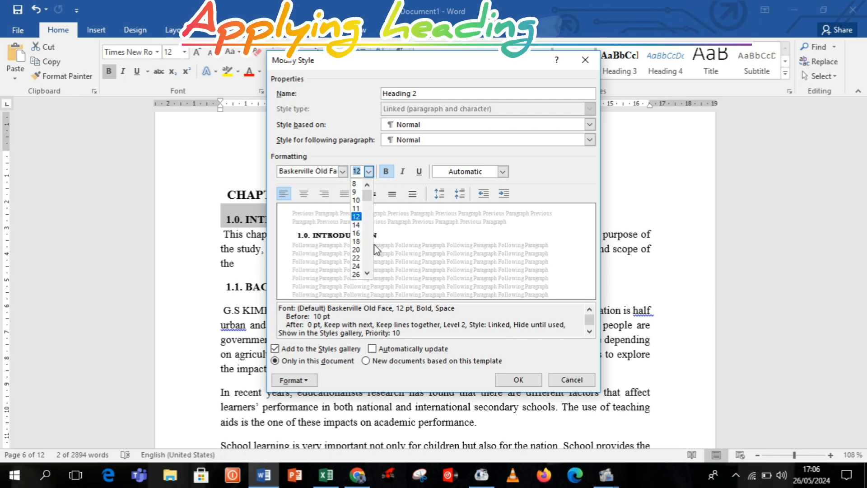
click(356, 208)
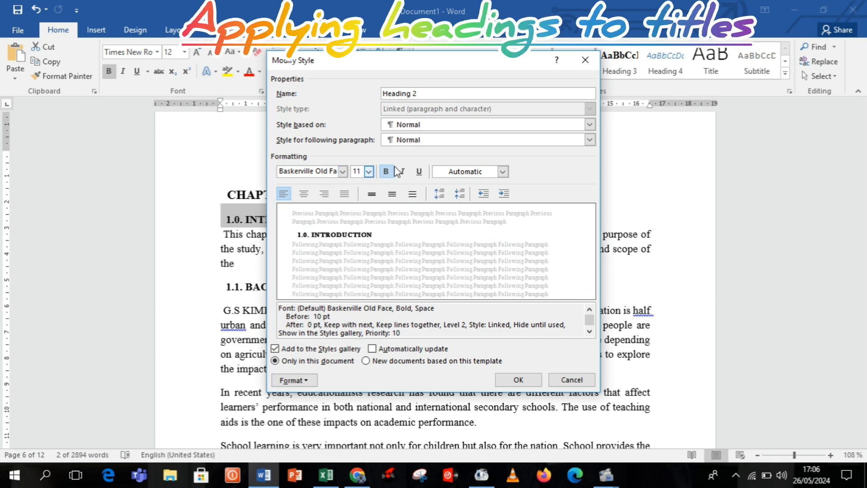
click(519, 382)
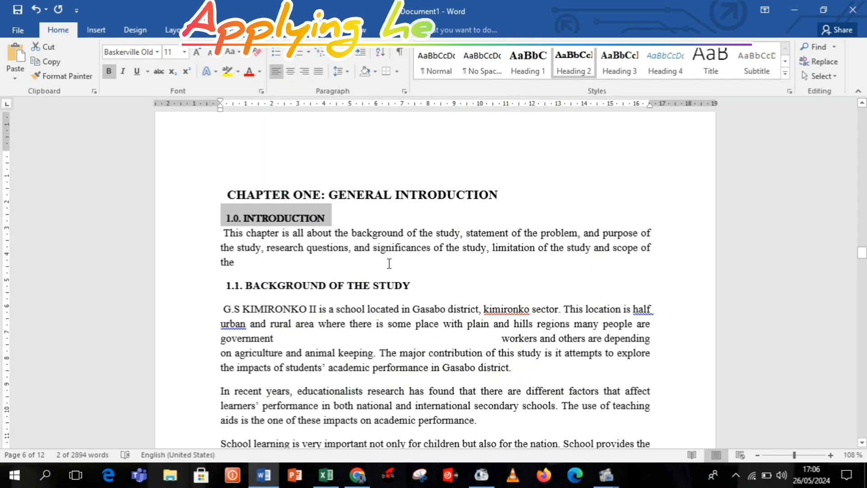
click(343, 221)
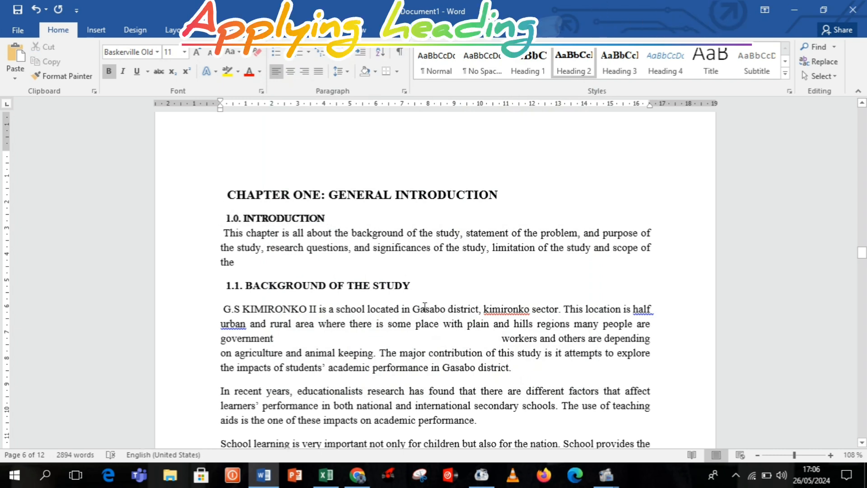
Apply the Heading 2 style to the 1.1. BACKGROUND OF THE STUDY and 1.2. STATEMENT OF THE PROBLEM subtitles.
click(421, 286)
click(203, 290)
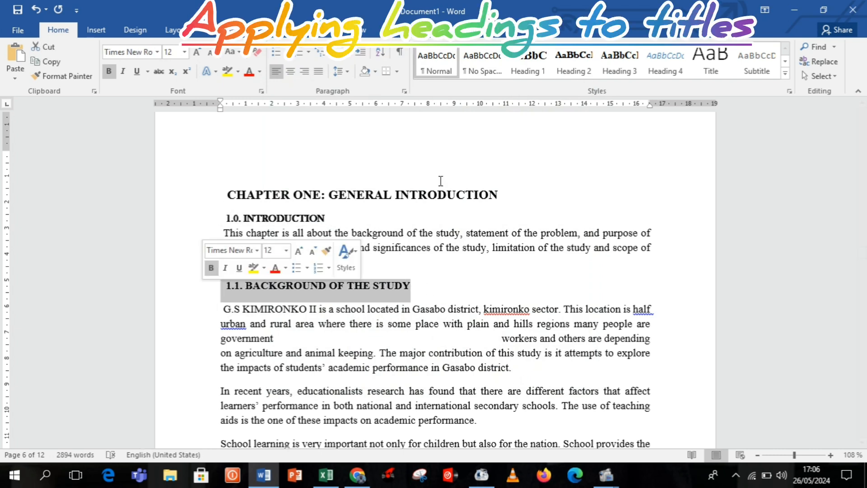
click(576, 71)
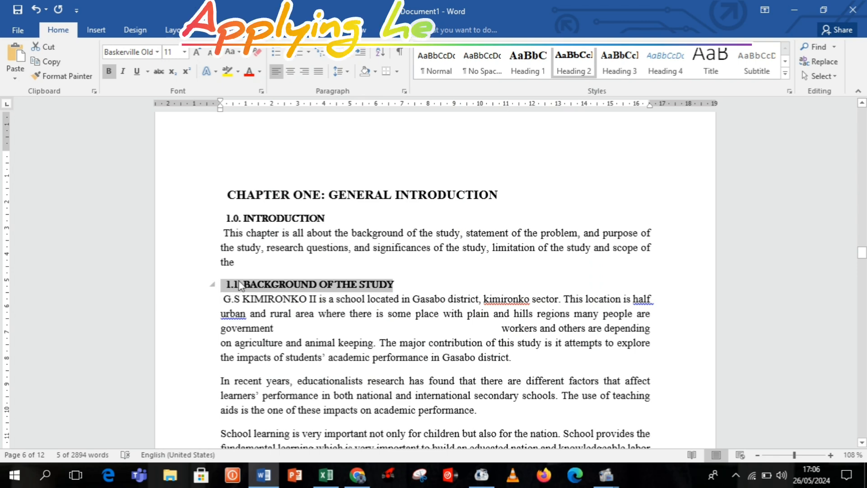
drag(862, 262, 863, 274)
drag(434, 193, 195, 199)
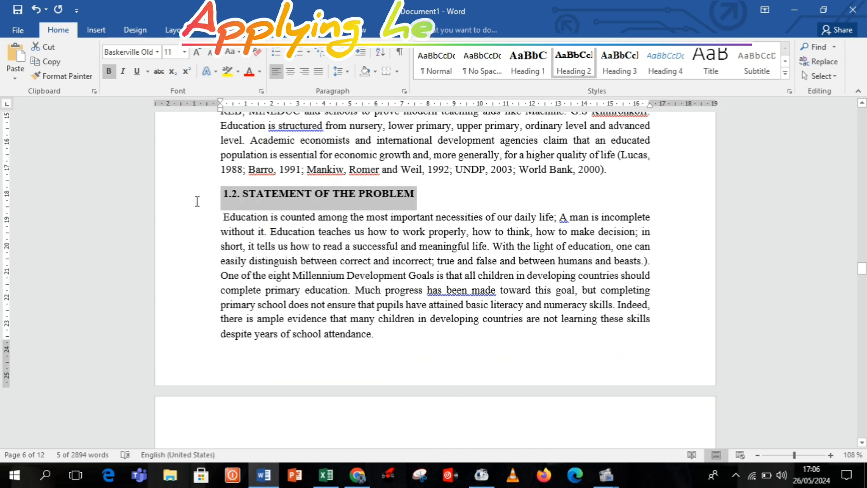
click(581, 68)
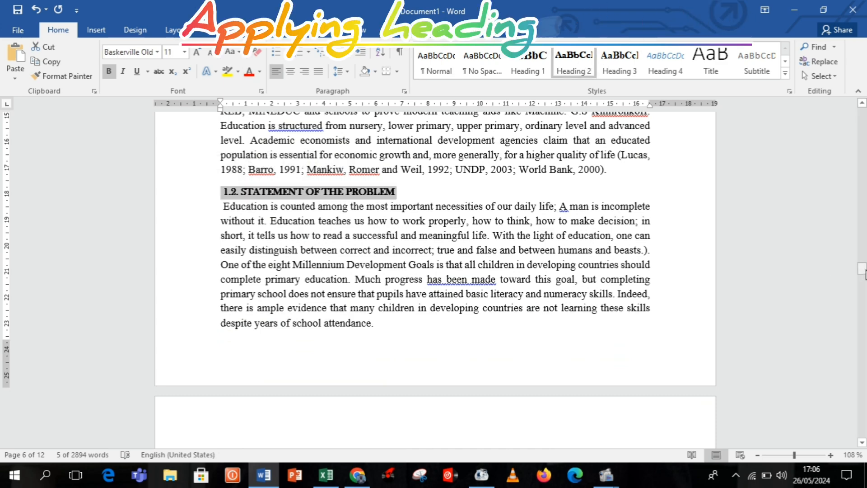
Apply the Heading 2 style to the 1.3. OBJECTIVE OF STUDY subtitle on page 7.
drag(862, 270, 862, 283)
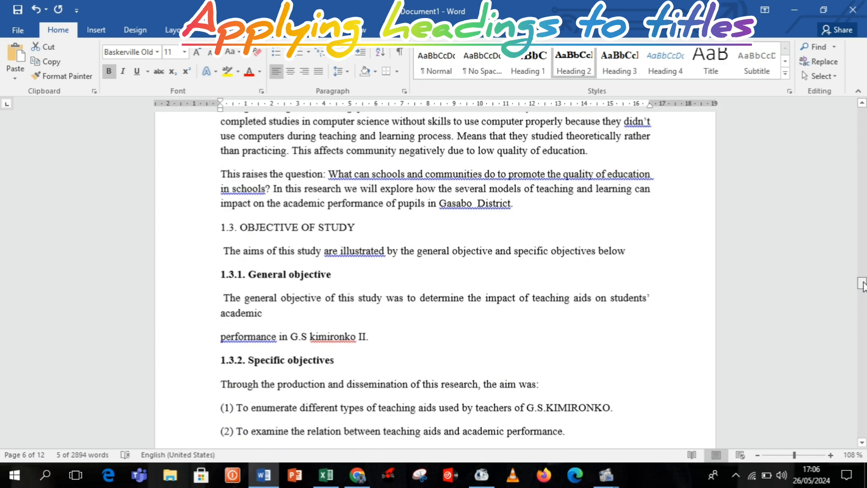
drag(379, 230, 199, 234)
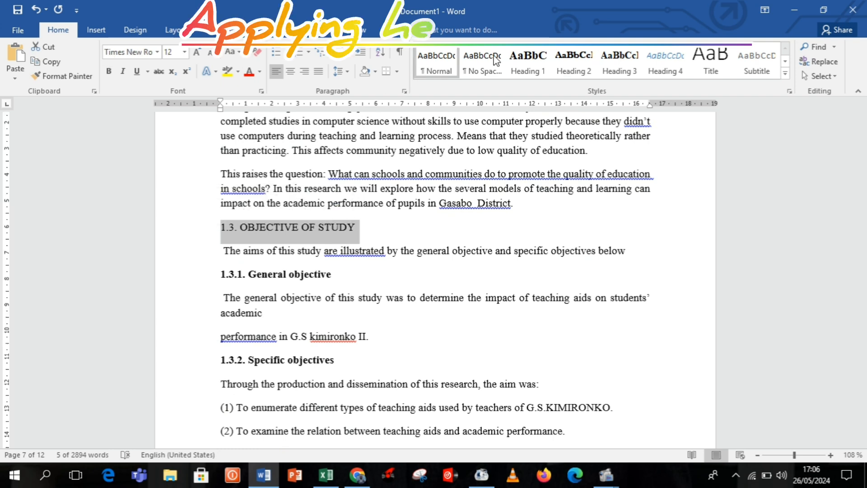
click(573, 64)
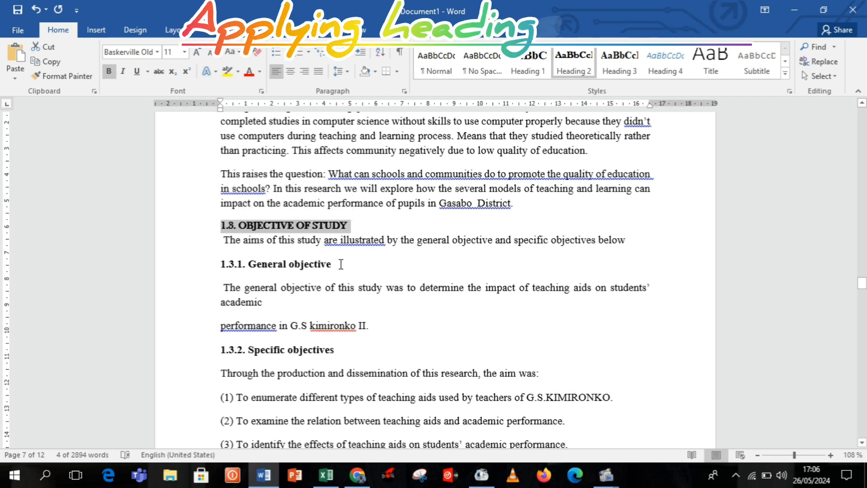
Apply the Heading 3 style to the 1.3.1. General objective subtitle on page 7.
click(388, 264)
click(212, 270)
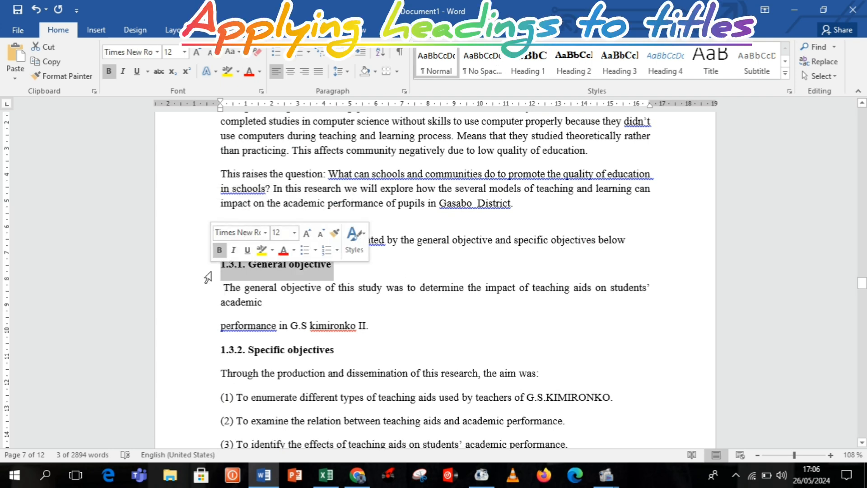
click(342, 283)
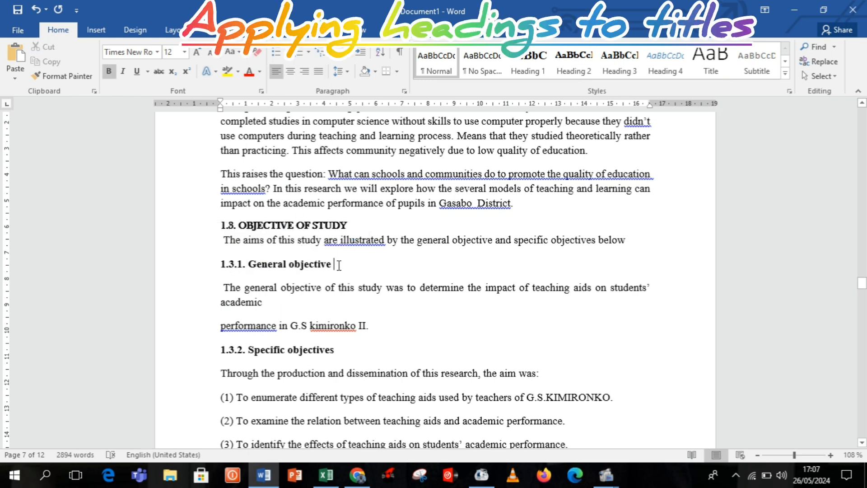
drag(339, 264, 187, 262)
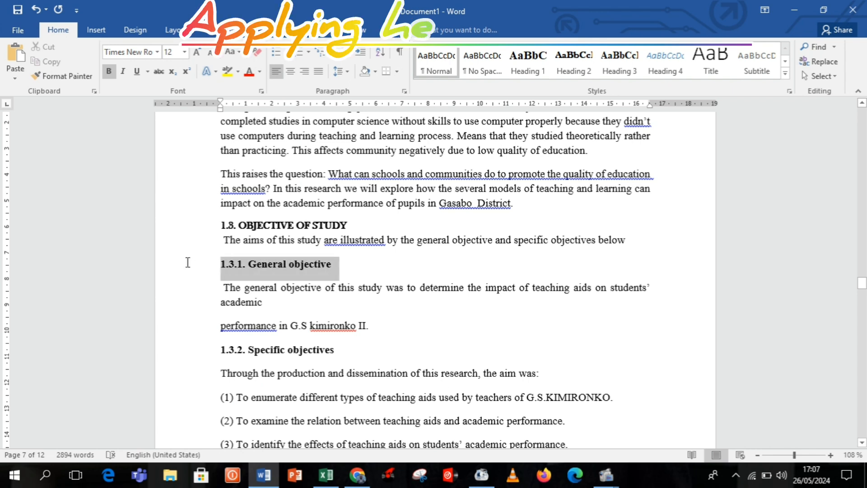
click(624, 71)
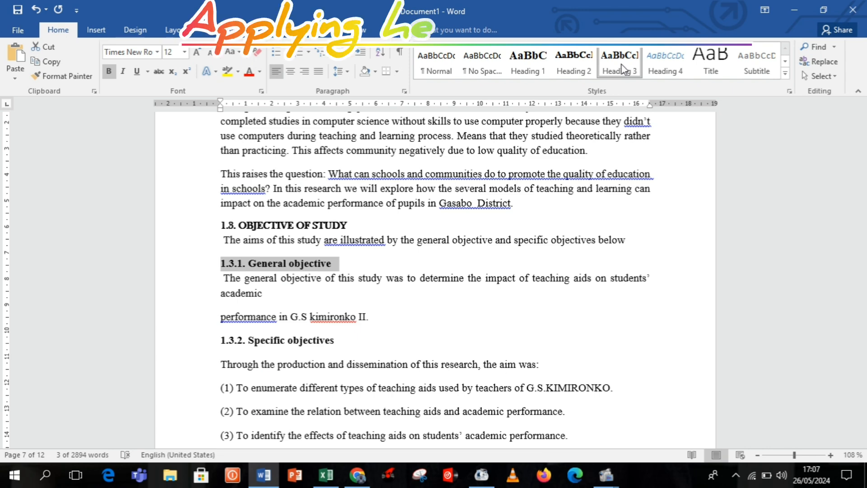
Modify the Heading 3 style to use Baskerville Old Face at size 10.
right_click(623, 69)
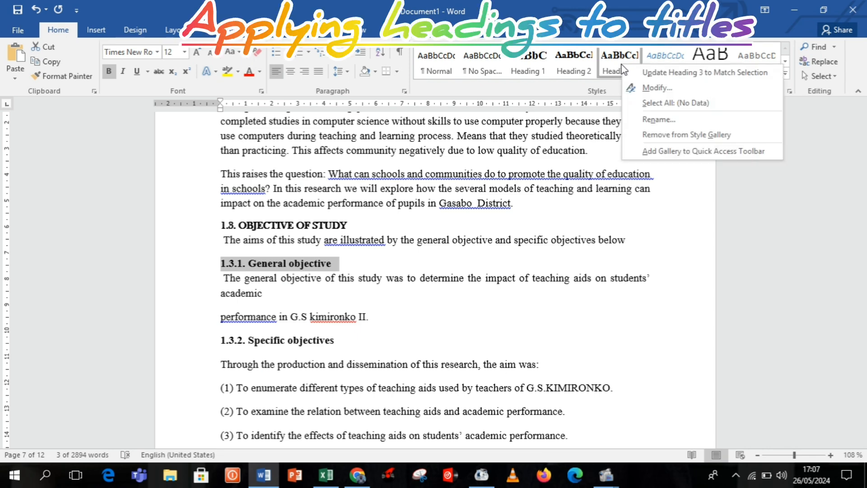
click(660, 90)
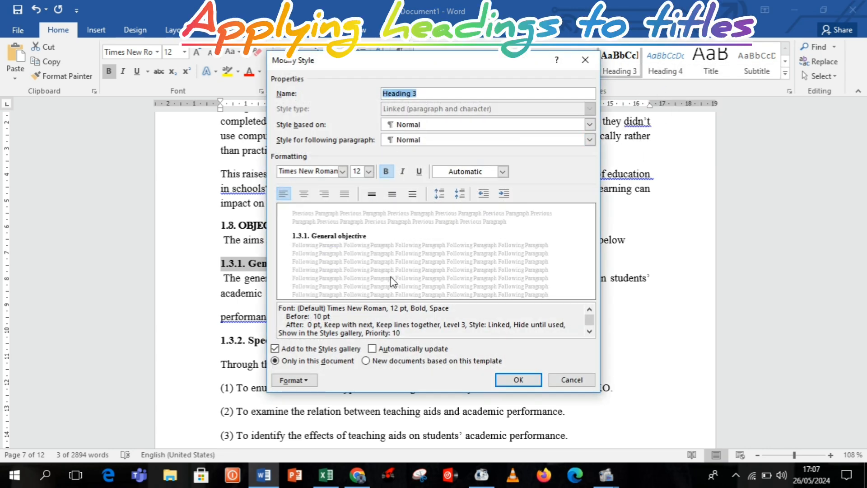
click(369, 172)
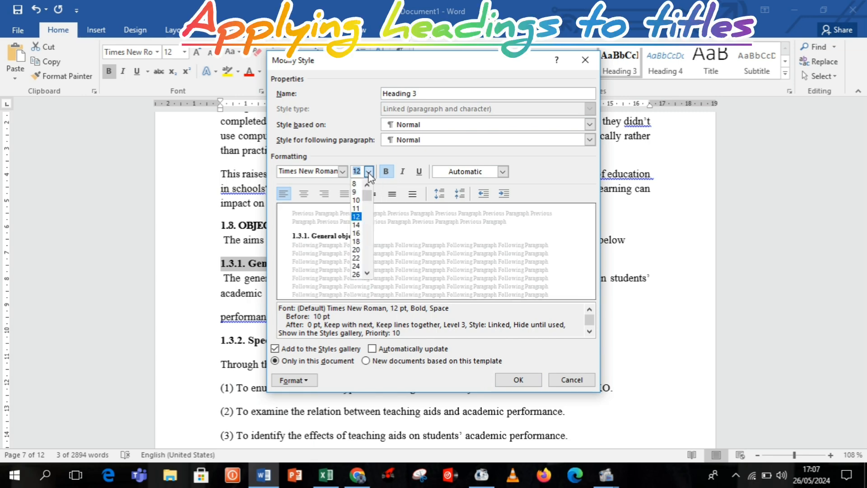
click(355, 200)
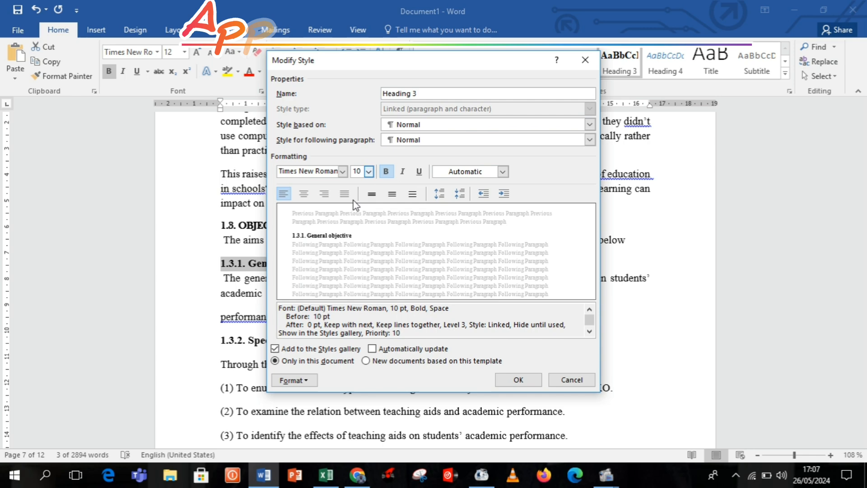
click(342, 172)
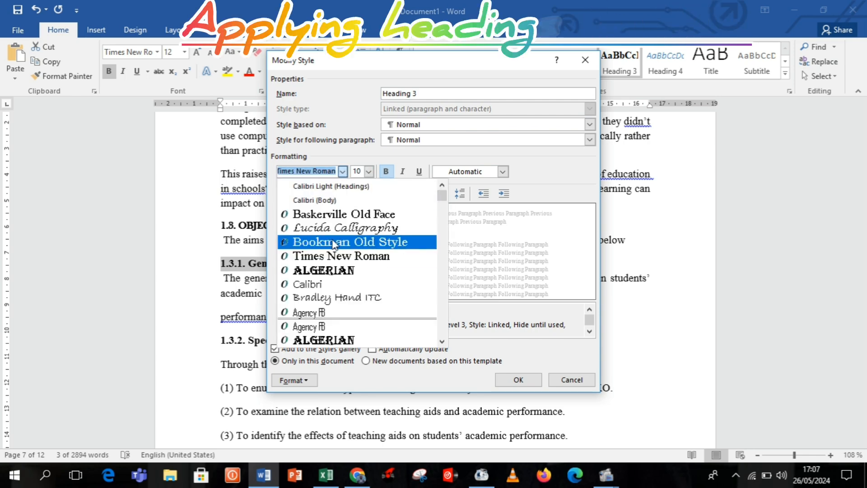
click(328, 214)
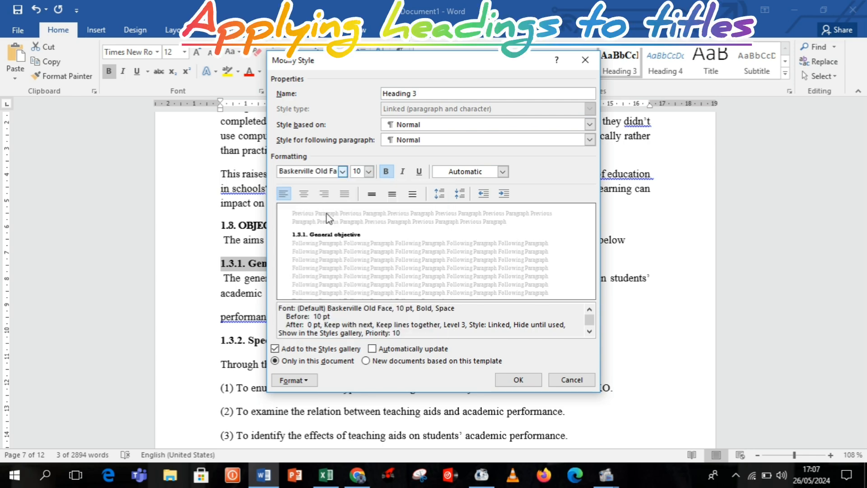
click(525, 380)
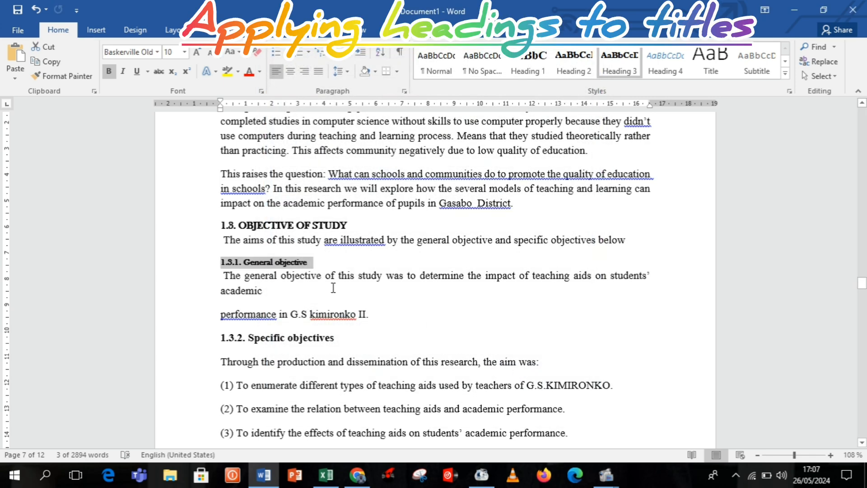
Change the font size of the Heading 3 style to 11.
click(316, 262)
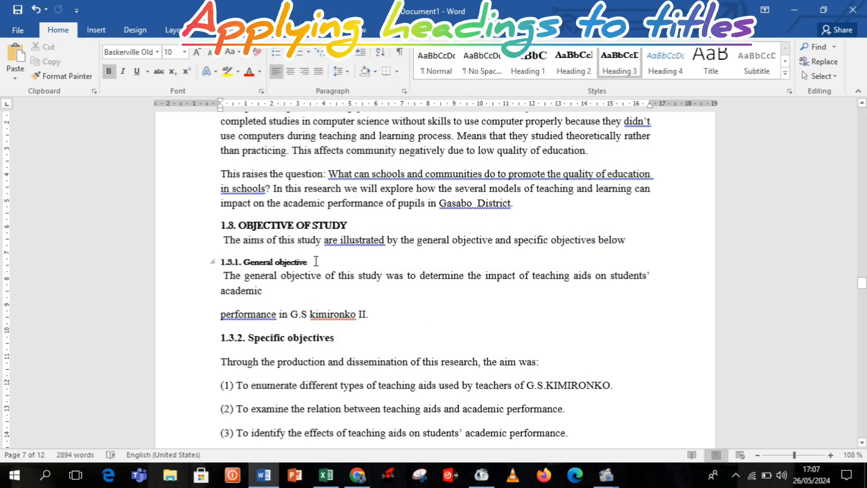
right_click(627, 73)
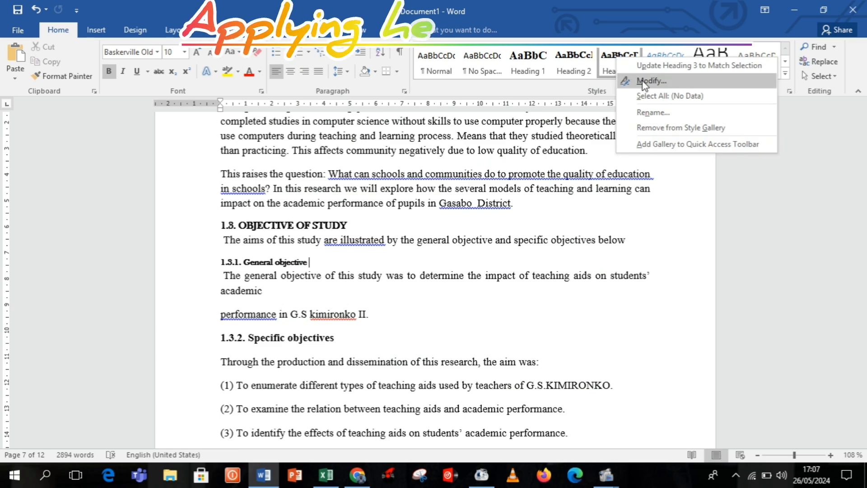
click(645, 81)
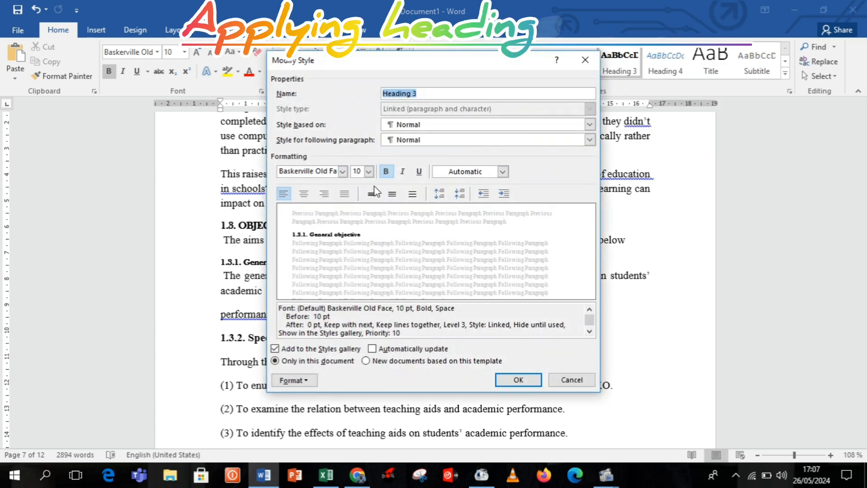
click(368, 172)
click(356, 208)
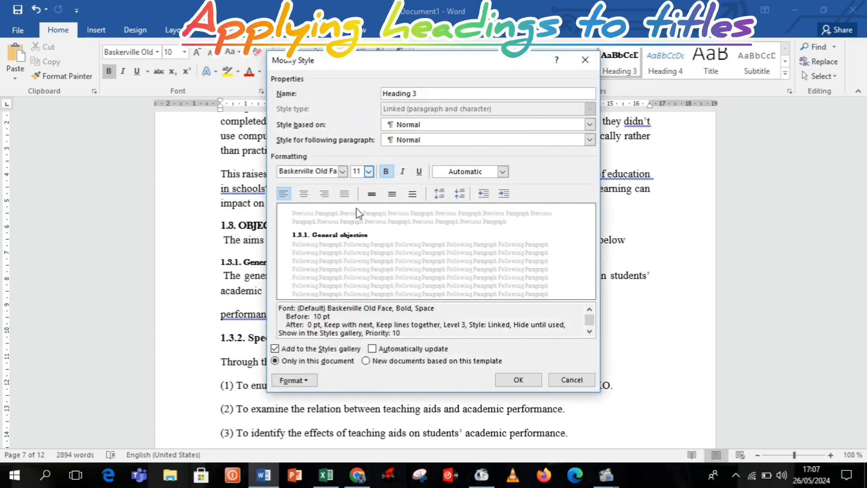
click(520, 382)
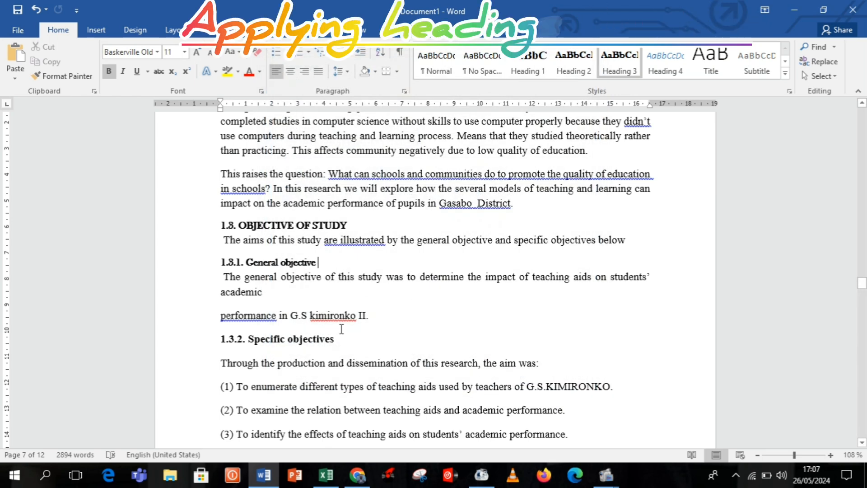
Apply the Heading 3 style to the 1.3.2. Specific objectives subtitle on page 7.
drag(349, 339, 220, 346)
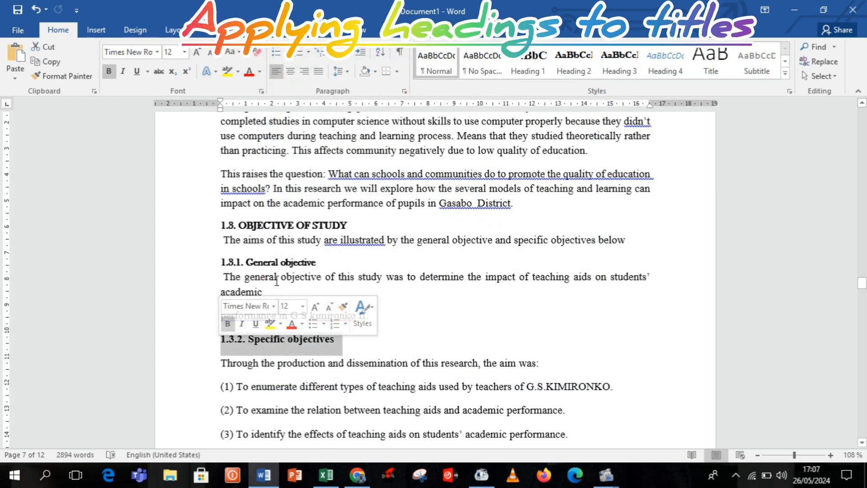
click(619, 63)
click(432, 310)
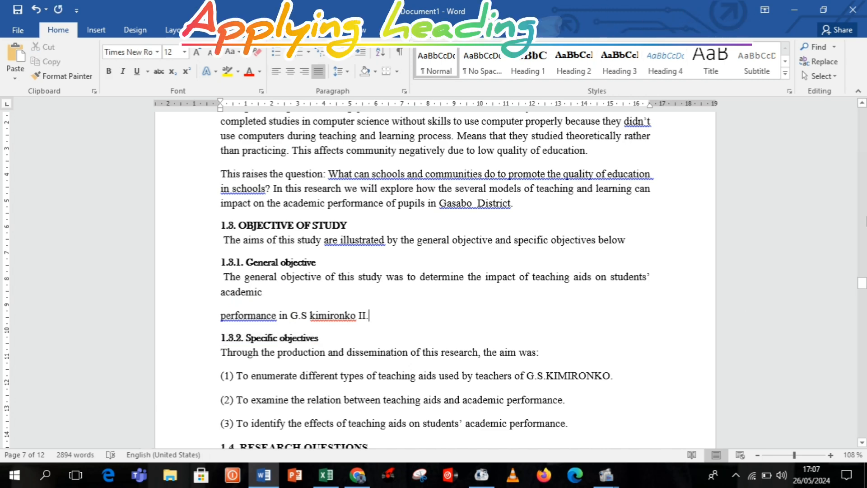
Apply the Heading 2 style to the 1.4. RESEARCH QUESTIONS and 1.5. SIGNIFICANCE OF THE STUDY subtitles.
drag(863, 289, 862, 298)
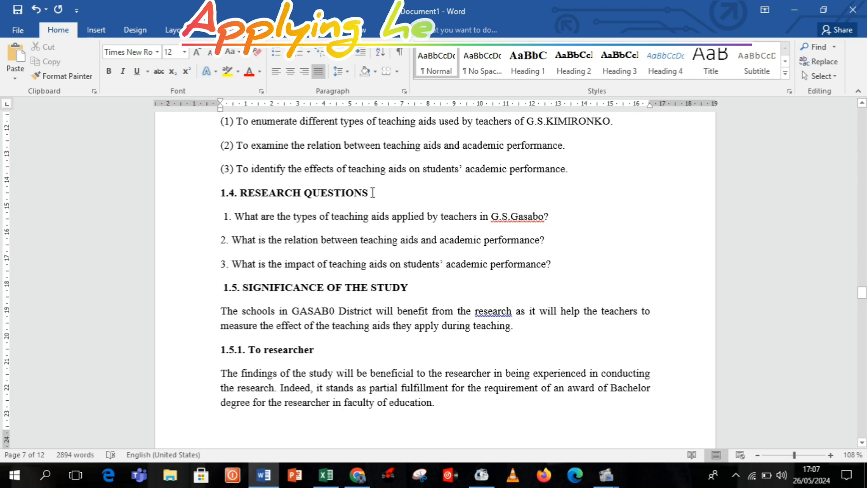
drag(369, 193, 227, 203)
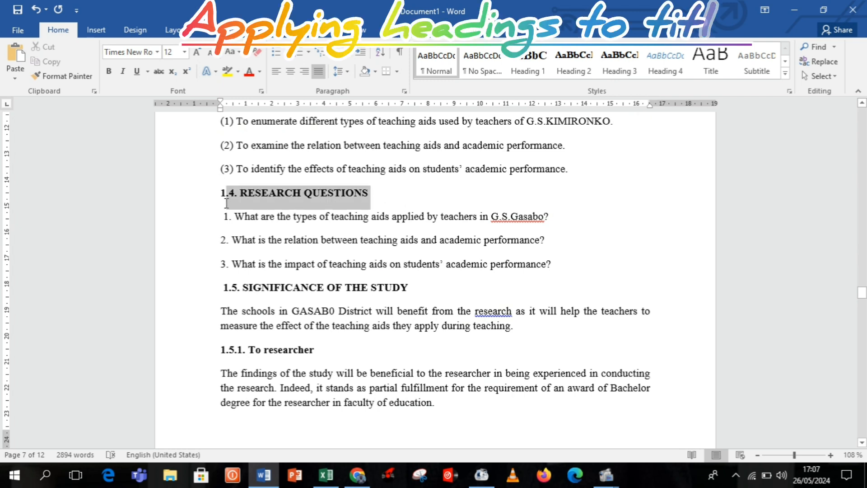
click(573, 63)
drag(424, 278, 208, 289)
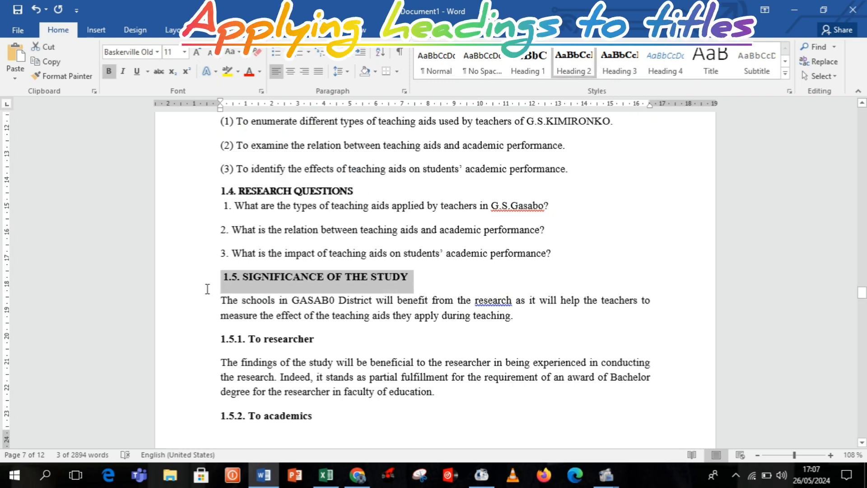
click(572, 64)
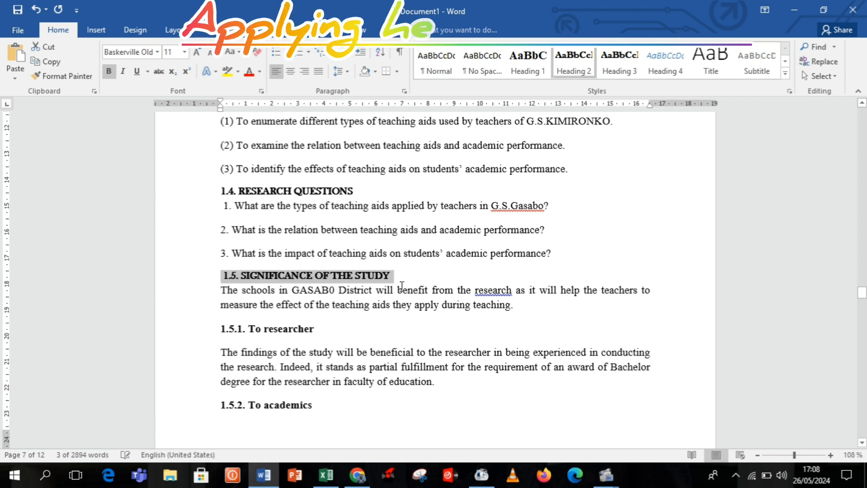
Apply the Heading 3 style to the 1.5.1. To researcher and 1.5.2. To academics subtitles.
drag(319, 326, 207, 343)
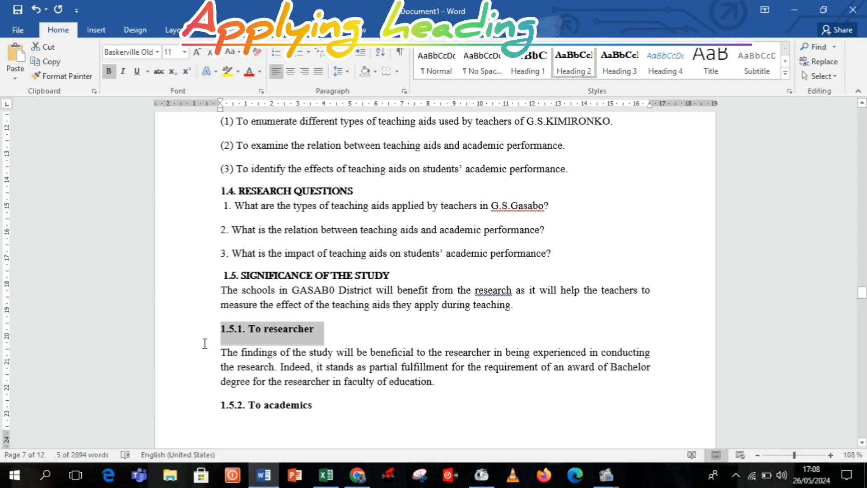
click(619, 64)
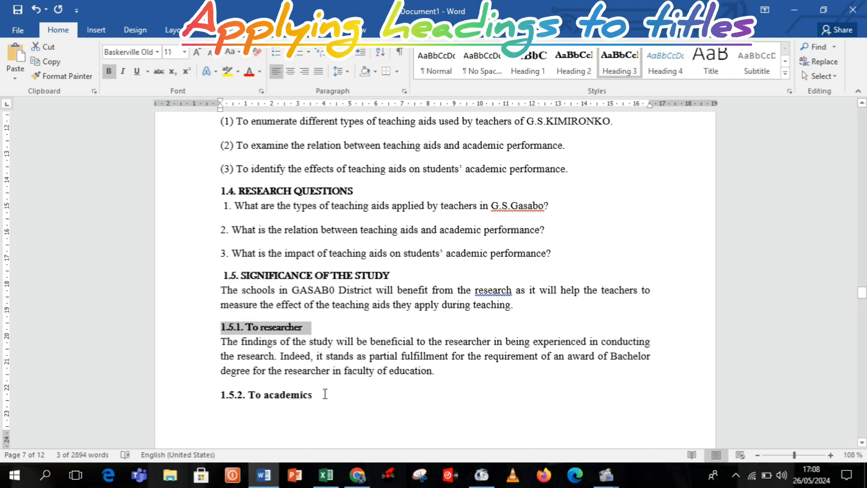
drag(324, 393, 203, 405)
click(620, 64)
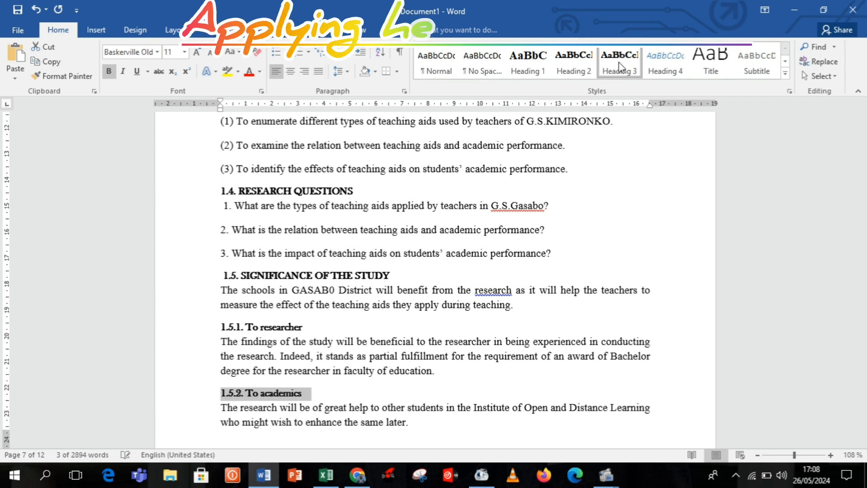
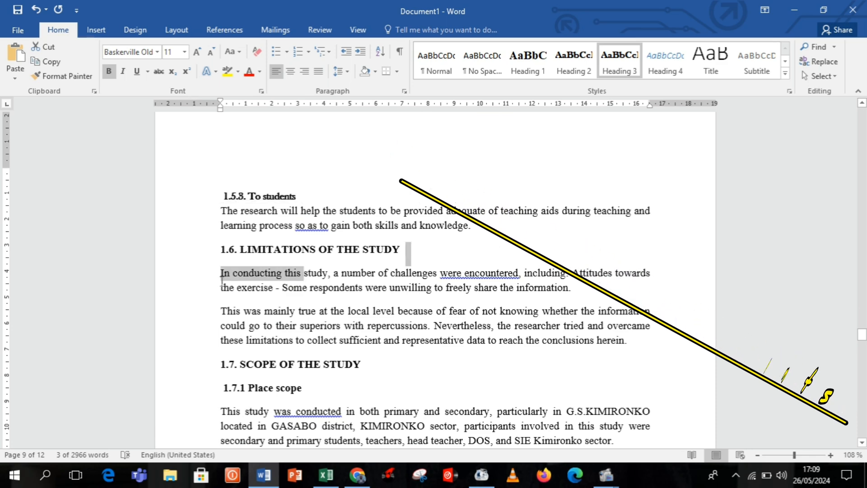
Apply the Heading 2 style to the 1.6. LIMITATIONS OF THE STUDY and 1.7. SCOPE OF THE STUDY subtitles.
click(574, 73)
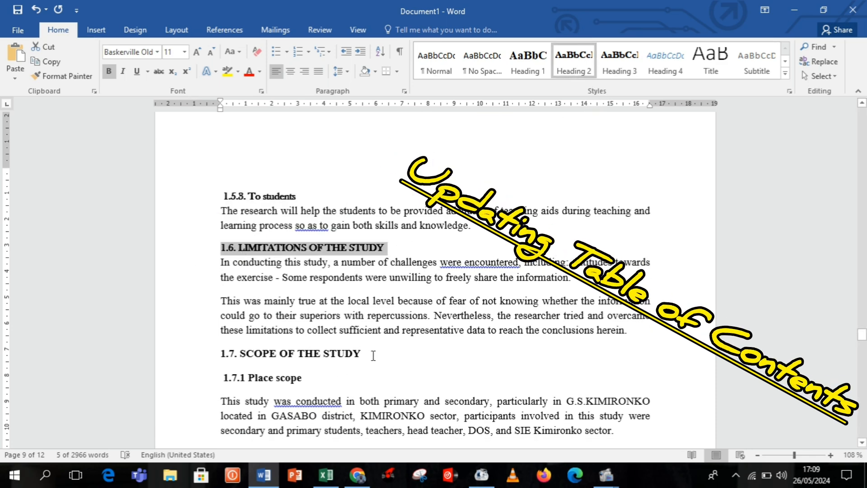
drag(373, 355, 212, 360)
click(572, 63)
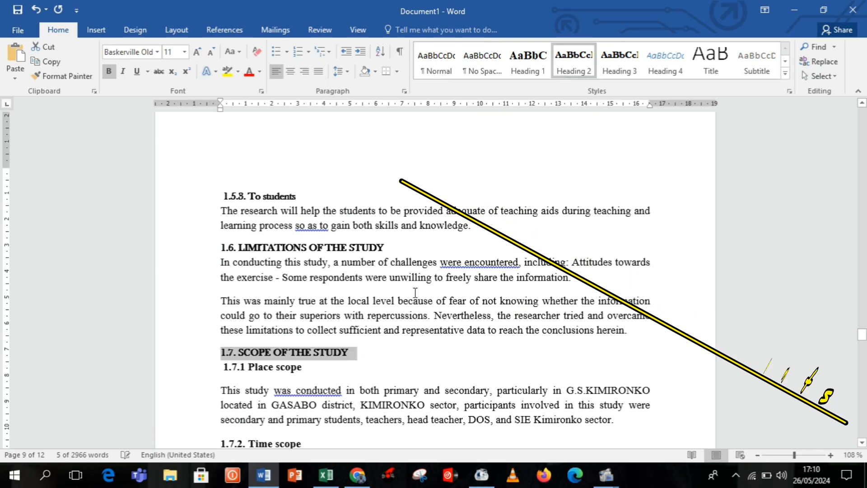
Apply the Heading 3 style to the 1.7.1 Place scope, 1.7.2. Time scope and 1.7. 3 Scope of field subtitles.
drag(313, 369, 196, 383)
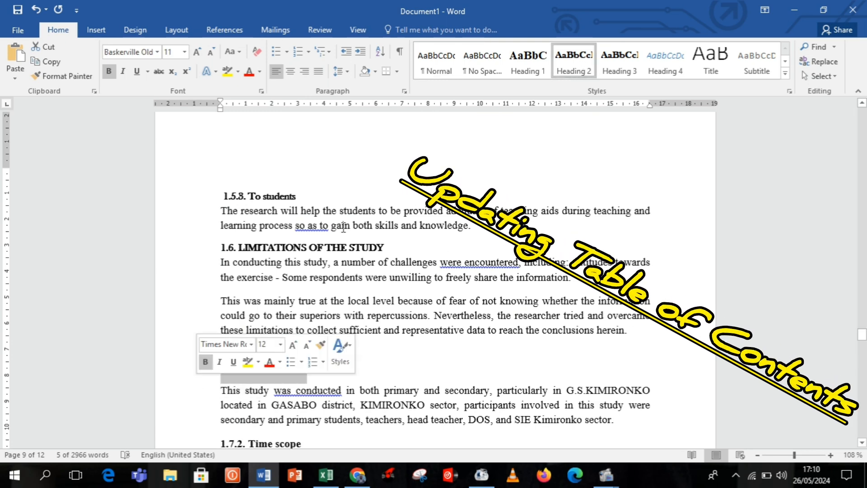
click(619, 64)
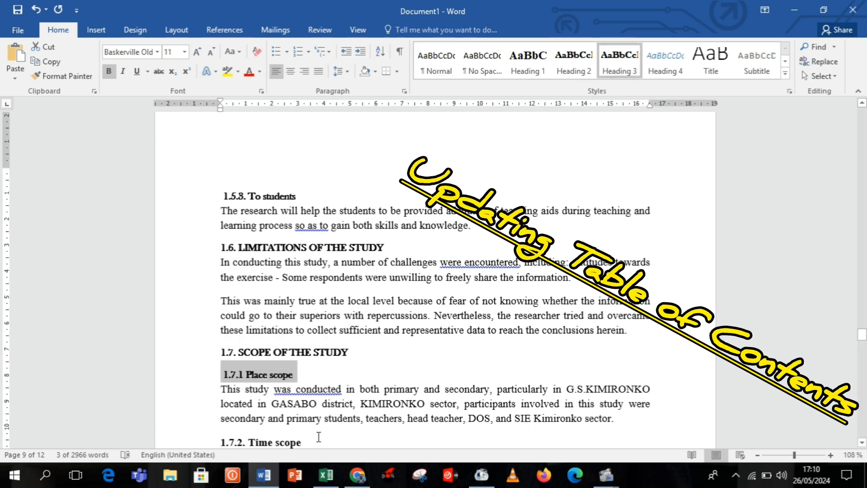
drag(319, 435, 210, 438)
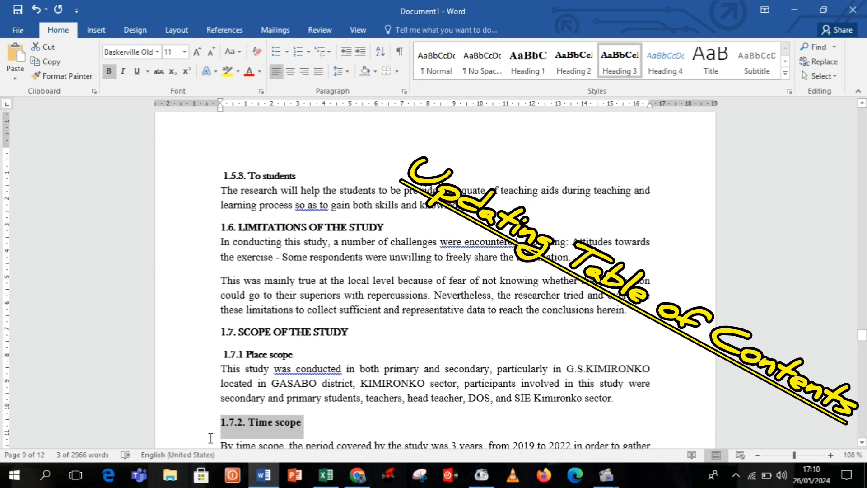
click(619, 63)
drag(862, 338, 862, 346)
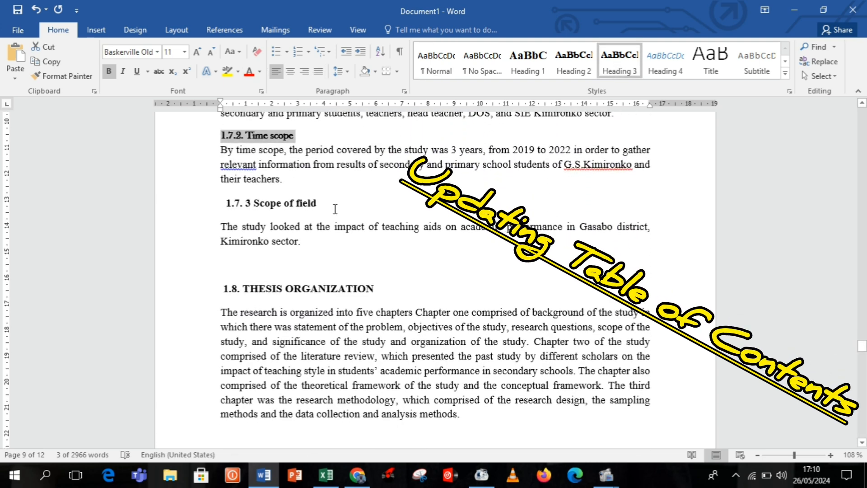
drag(335, 208, 219, 208)
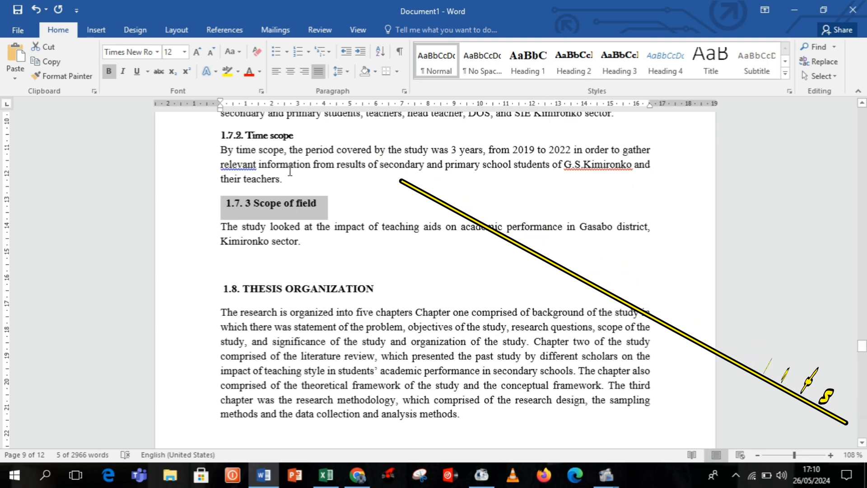
click(619, 71)
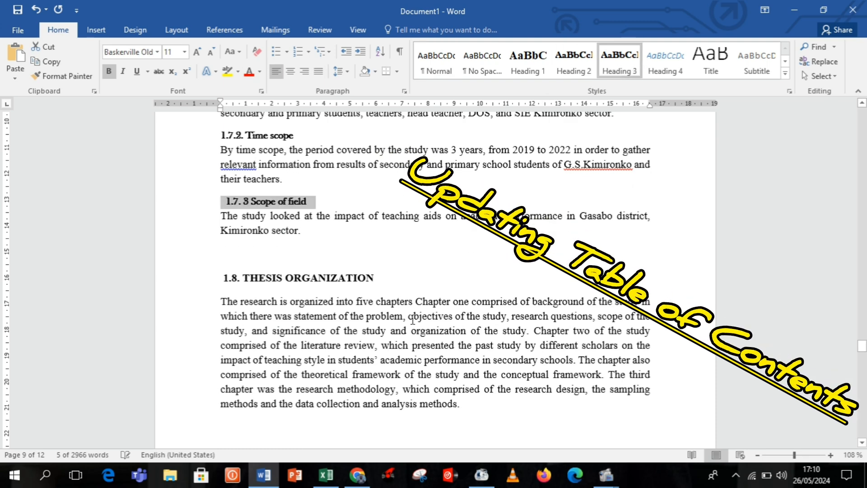
Apply the Heading 2 style to the 1.8. THESIS ORGANIZATION and 1.9. SUMMARY subtitles.
drag(386, 282, 174, 284)
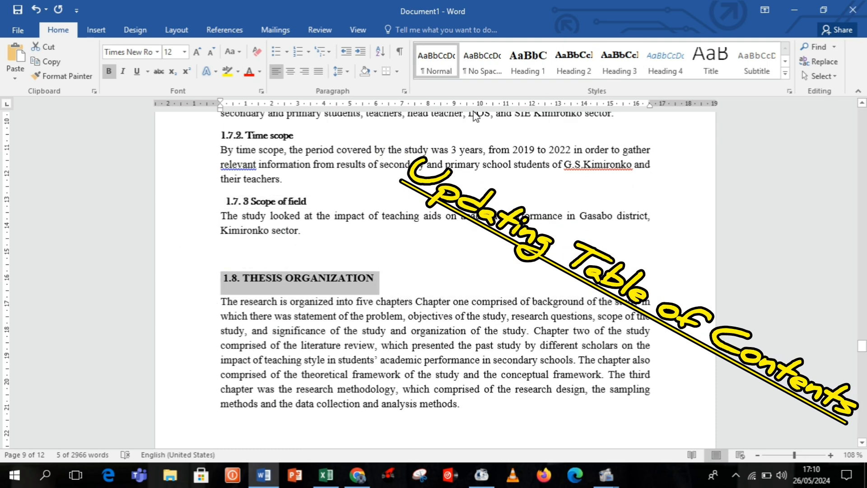
click(583, 62)
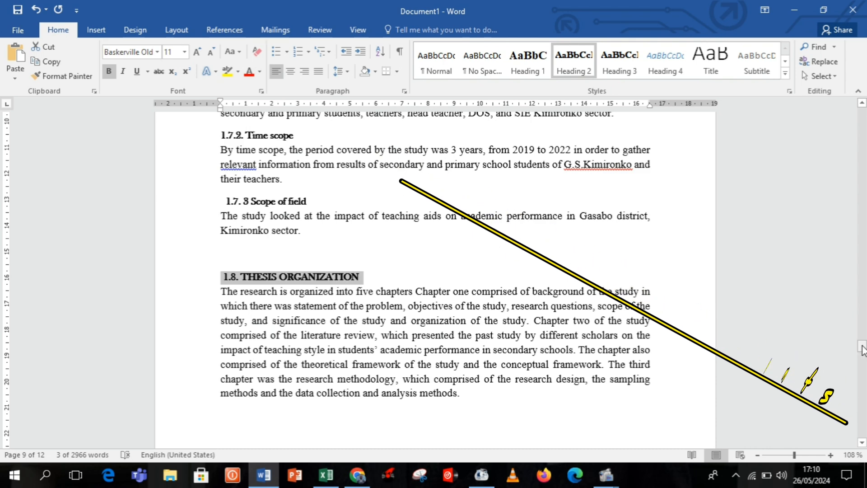
drag(861, 345, 862, 370)
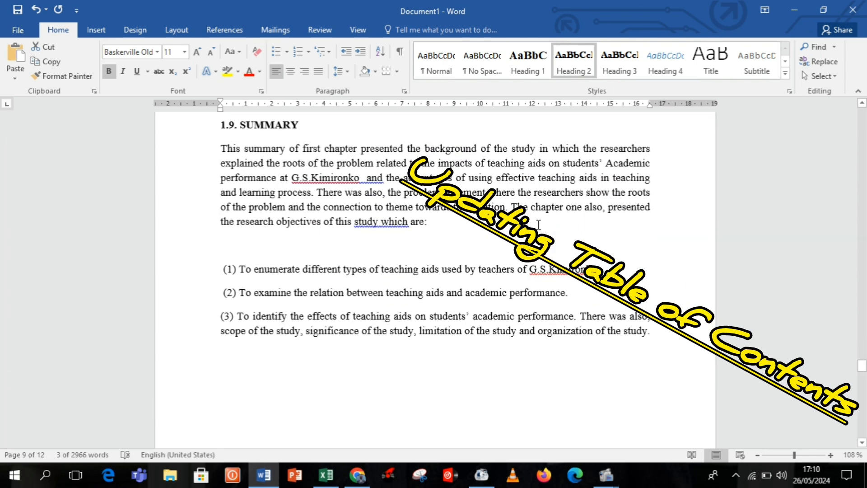
drag(319, 127, 180, 137)
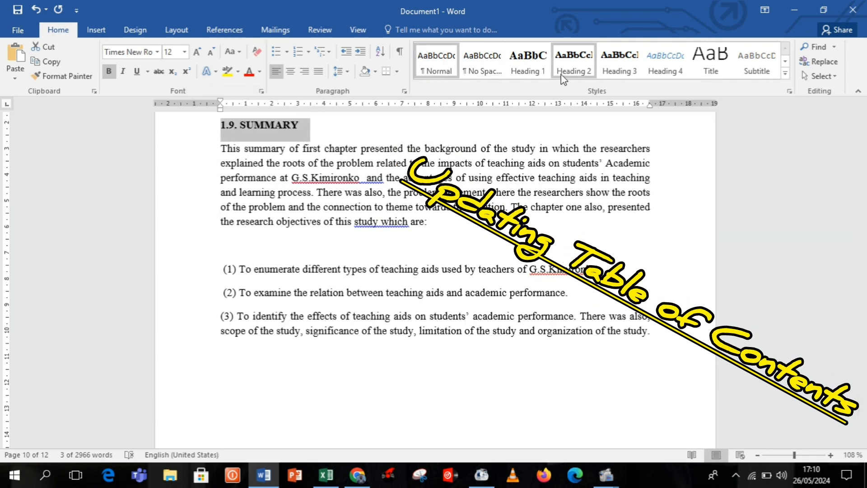
click(576, 68)
drag(860, 370, 862, 375)
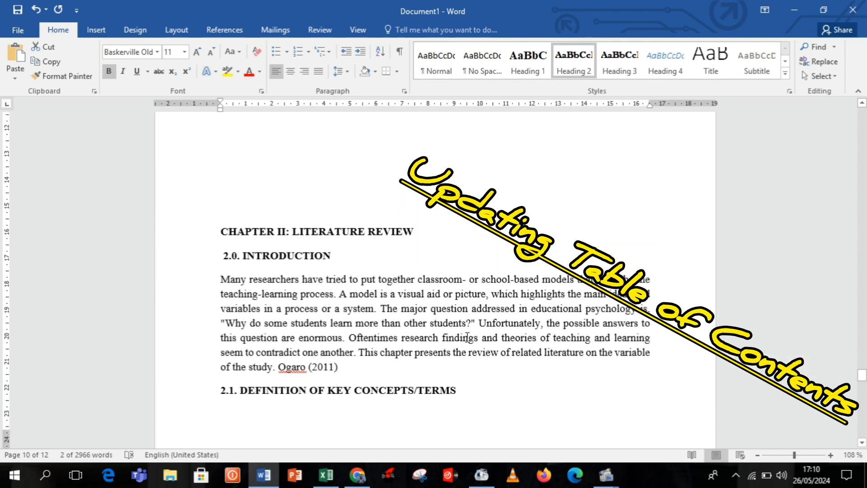
Insert blank lines above the CHAPTER II: LITERATURE REVIEW title to push it onto a new page.
click(232, 195)
key(Return)
key(Return)
key(Return)
key(Return)
key(Return)
key(Return)
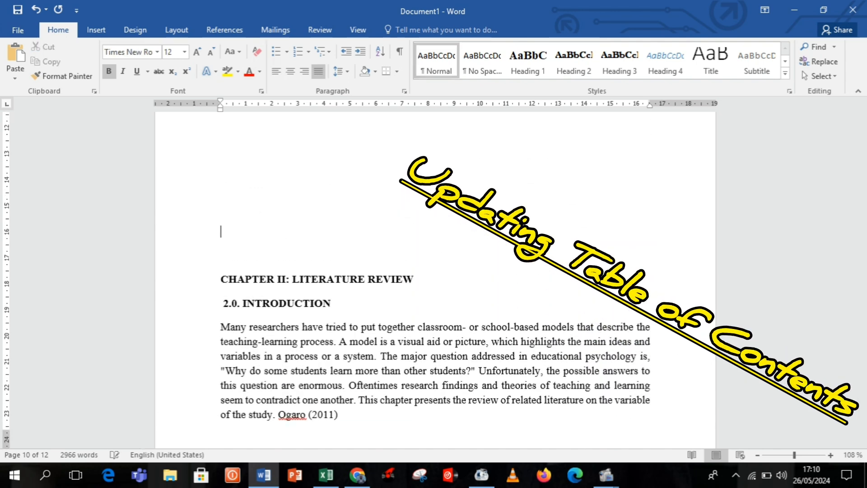
key(Return)
key(Return)
key(Return)
key(Return)
key(Return)
key(Return)
key(Return)
key(Return)
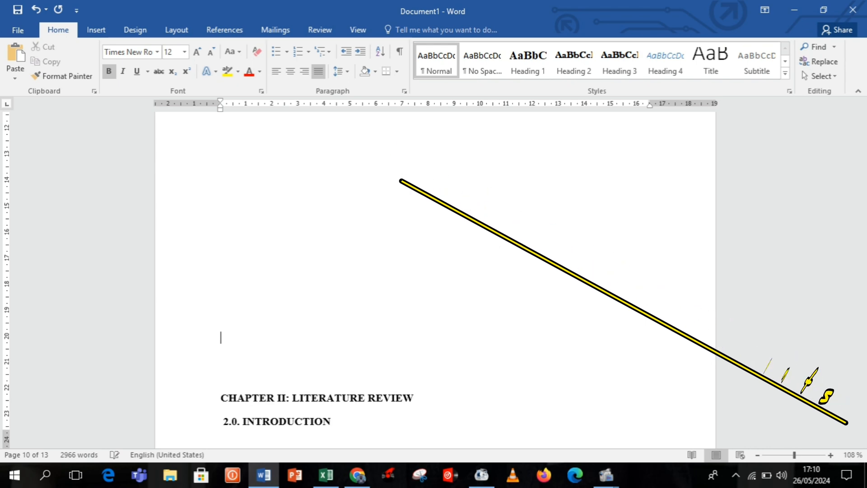
key(Return)
key(Return)
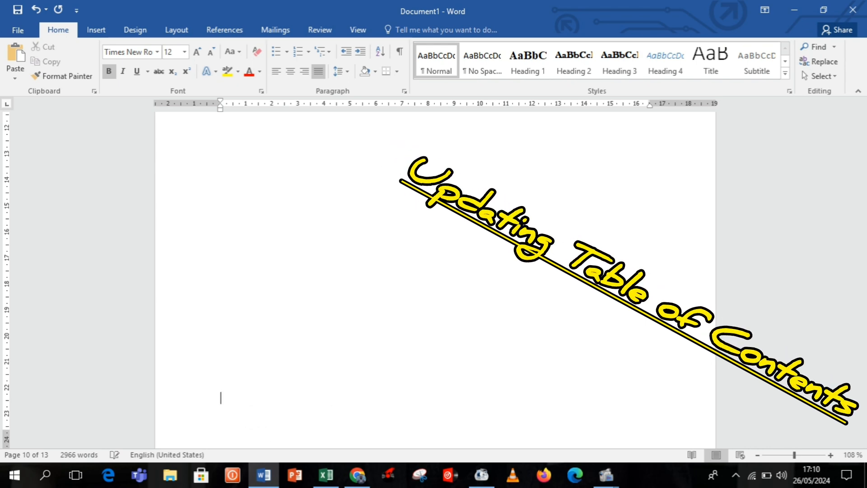
Apply the Heading 1 style to the CHAPTER II: LITERATURE REVIEW title.
drag(861, 354, 861, 367)
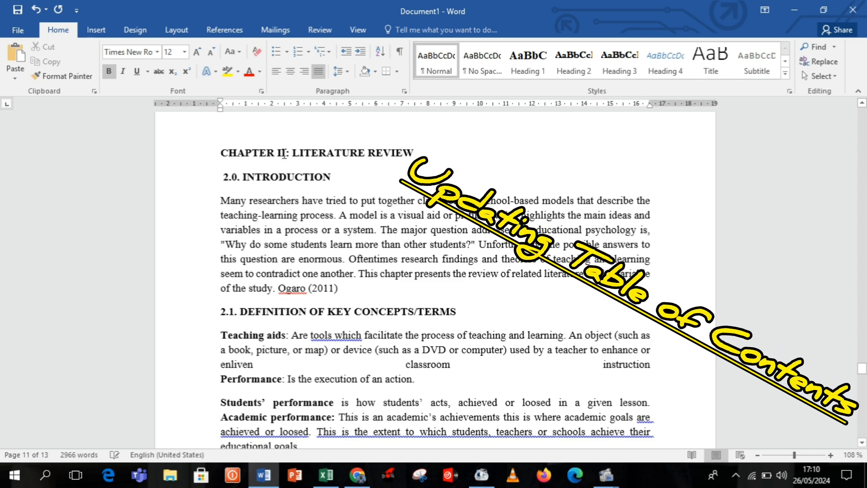
click(280, 154)
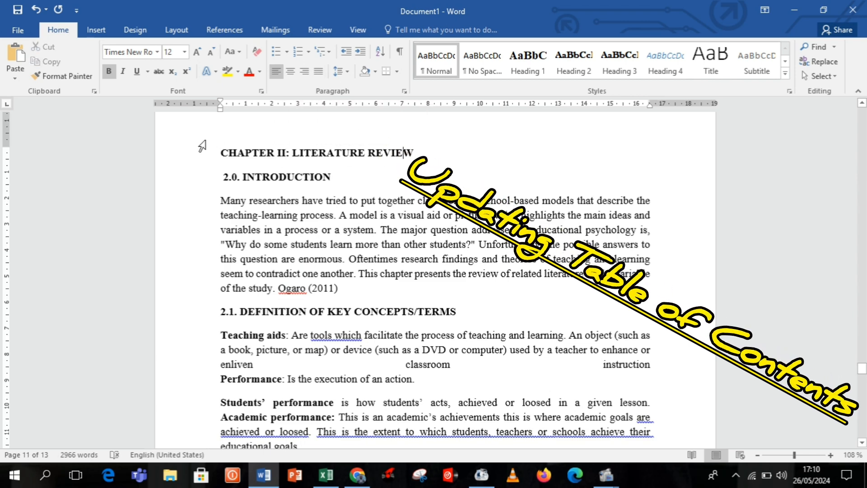
drag(432, 142, 192, 162)
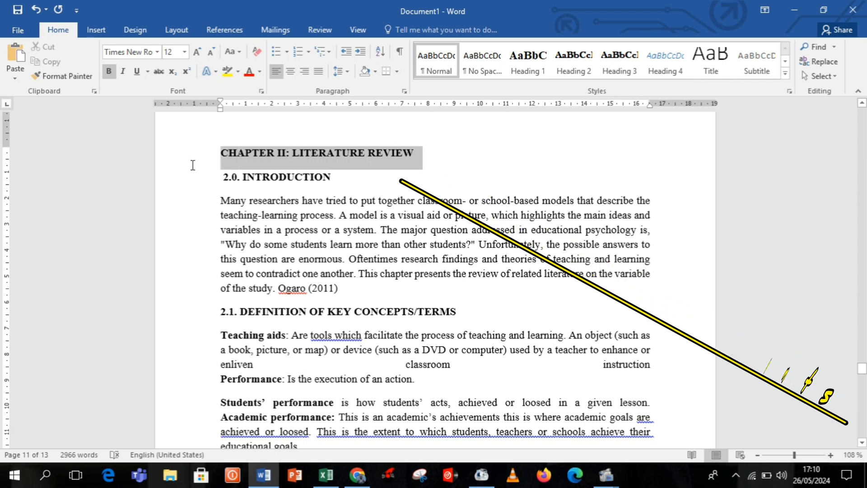
click(353, 185)
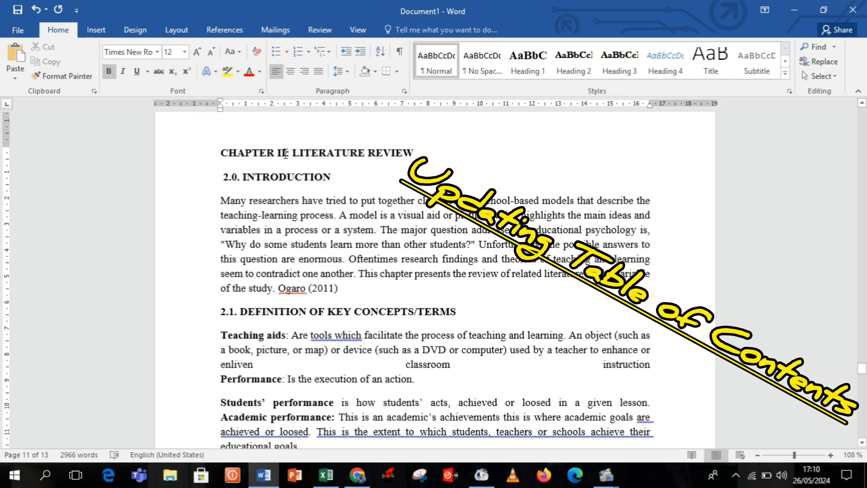
click(416, 152)
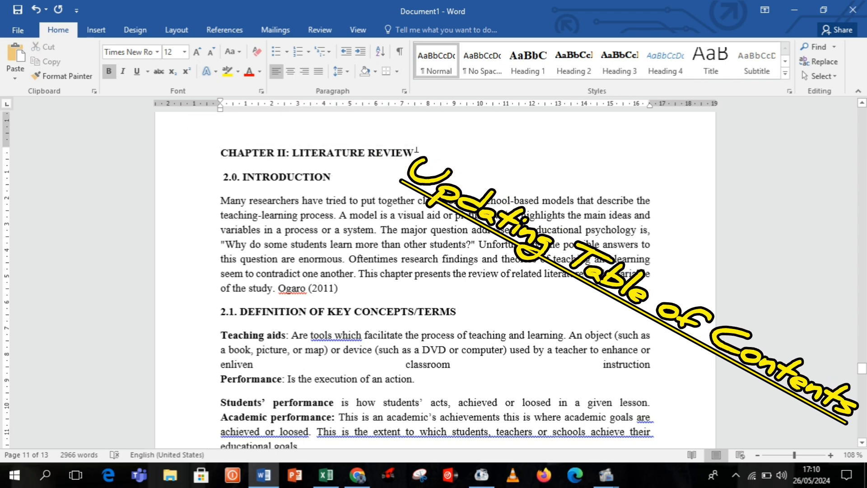
drag(273, 153, 213, 158)
click(528, 61)
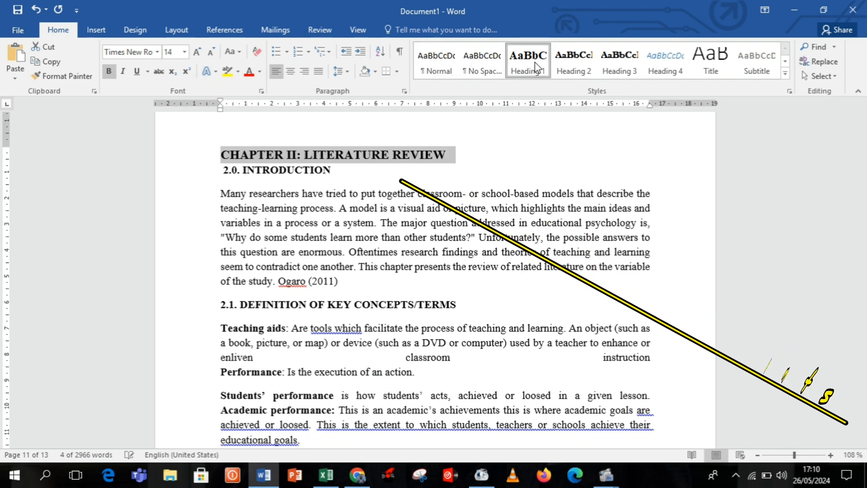
Apply the Heading 2 style to the 2.0. INTRODUCTION, 2.1. DEFINITION OF KEY CONCEPTS/TERMS and 2.2. LITERATURE REVIEW RELATED TO THE SPECIFIC OBJECTIVES subtitles.
click(337, 178)
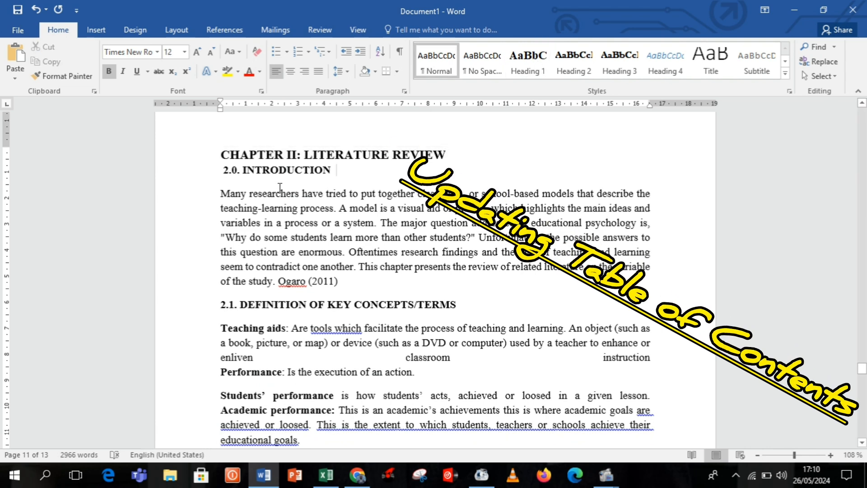
drag(338, 171, 201, 180)
click(573, 65)
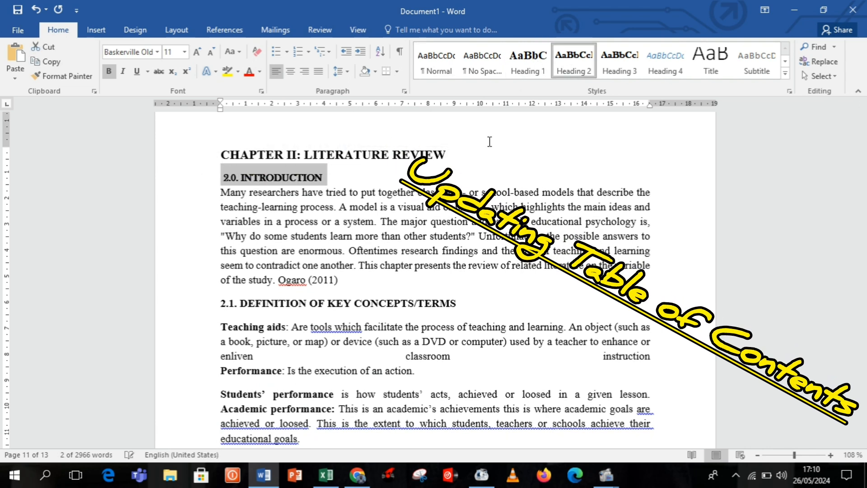
drag(481, 309, 196, 314)
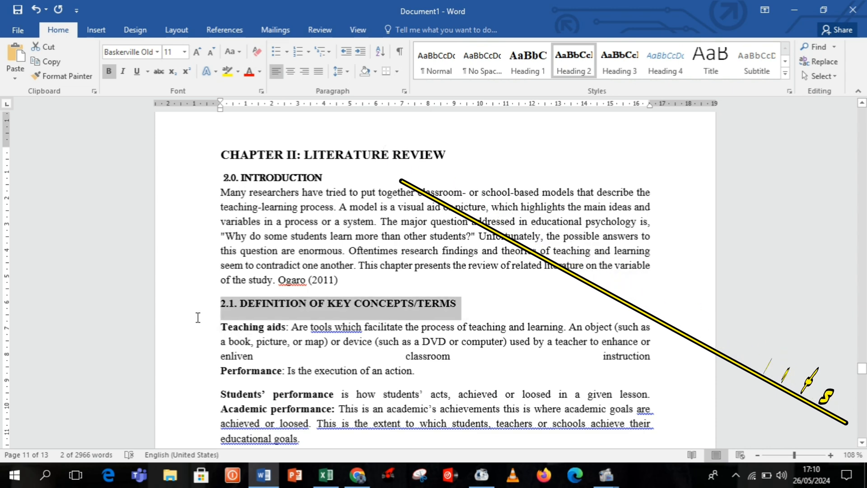
click(574, 65)
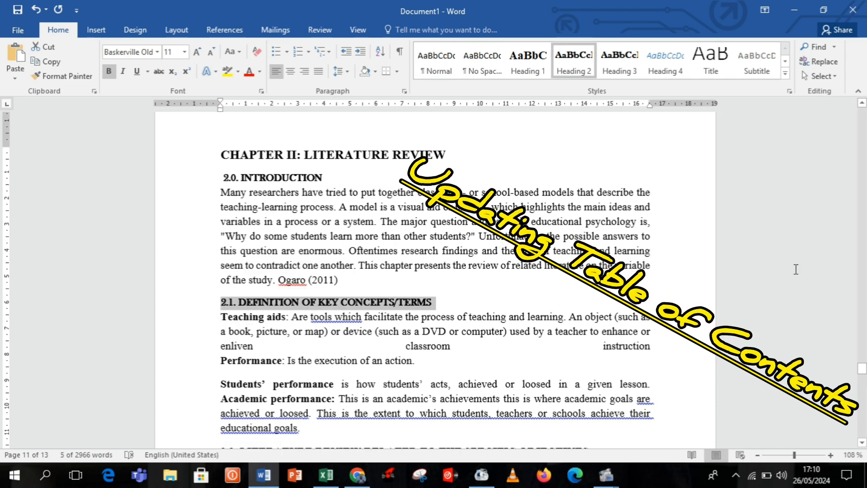
drag(861, 368, 861, 384)
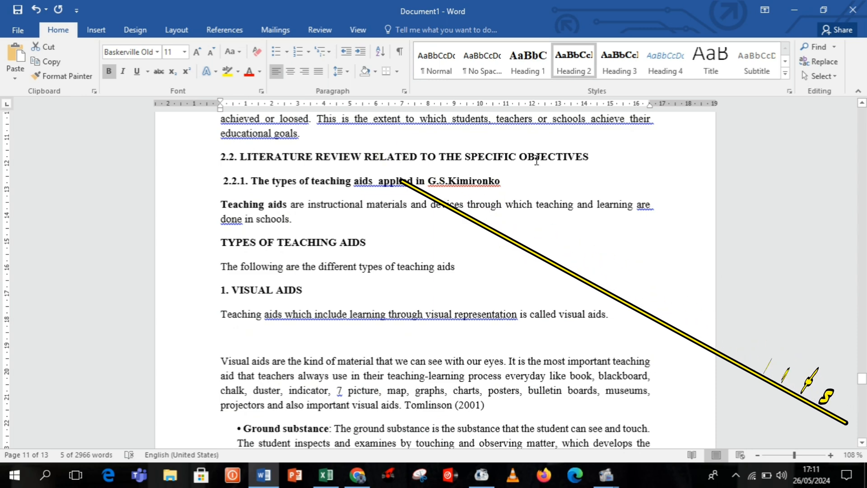
drag(595, 156, 195, 152)
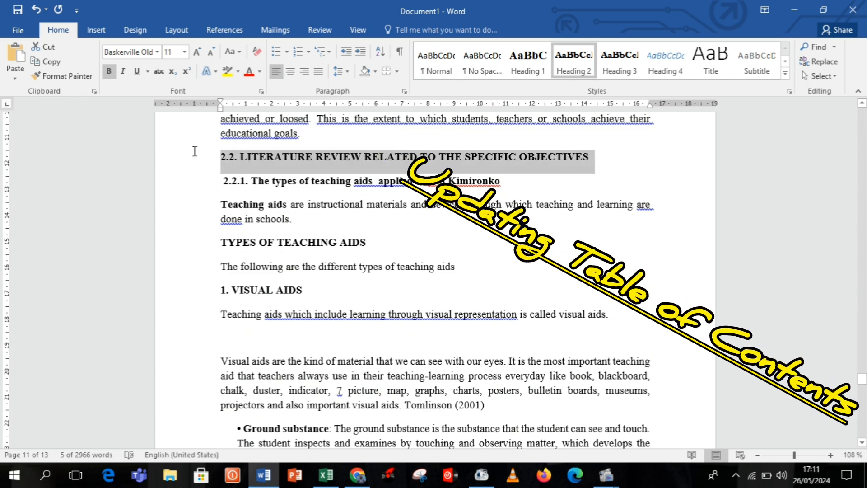
click(574, 72)
Apply the Heading 3 style to the 2.2.1. The types of teaching aids applied in G.S.Kimironko subtitle.
drag(504, 179, 210, 178)
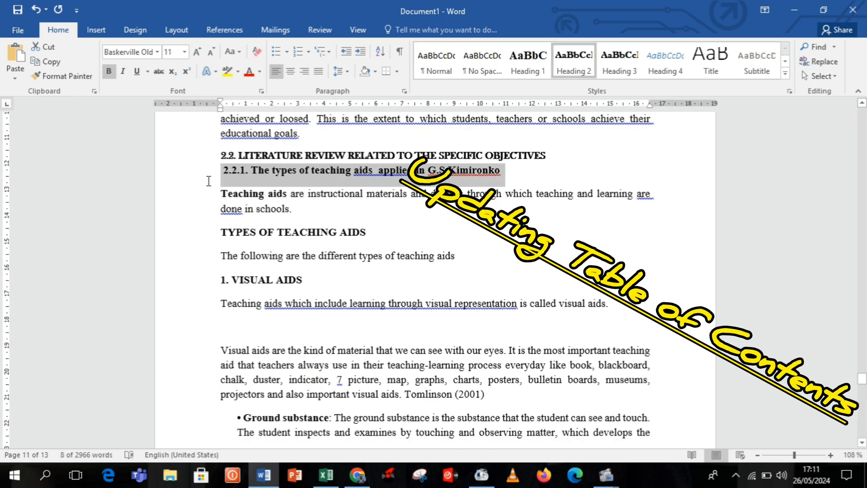
click(619, 72)
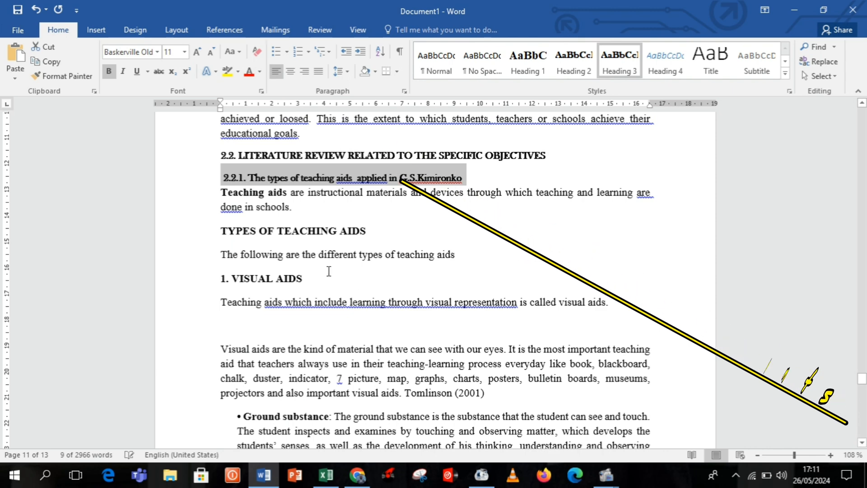
click(693, 284)
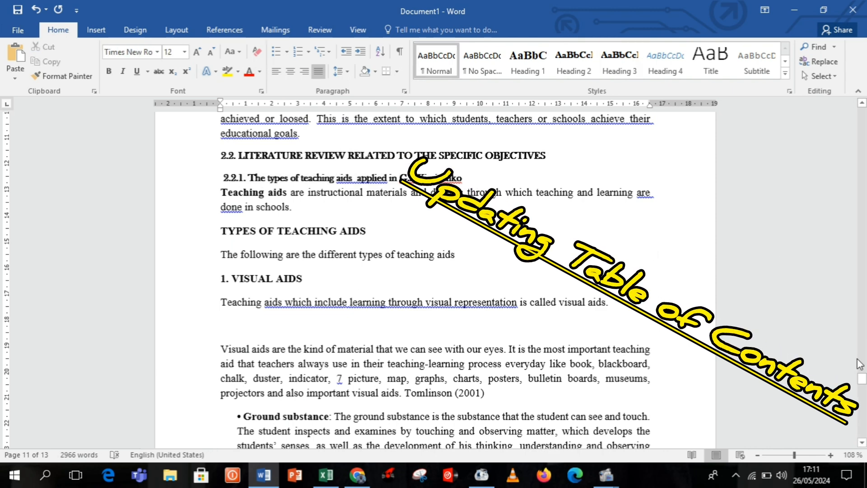
Update the table of contents at the start of the document by reapplying the Automatic Table 2 format.
drag(862, 386, 862, 348)
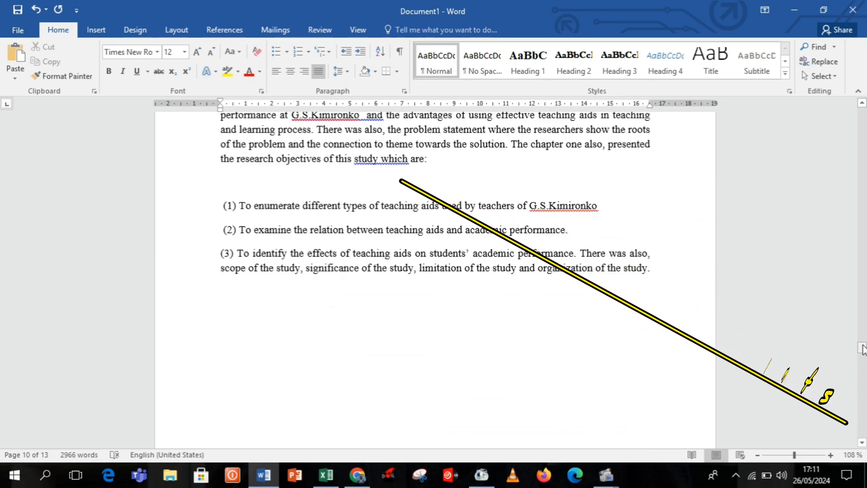
drag(863, 347, 862, 114)
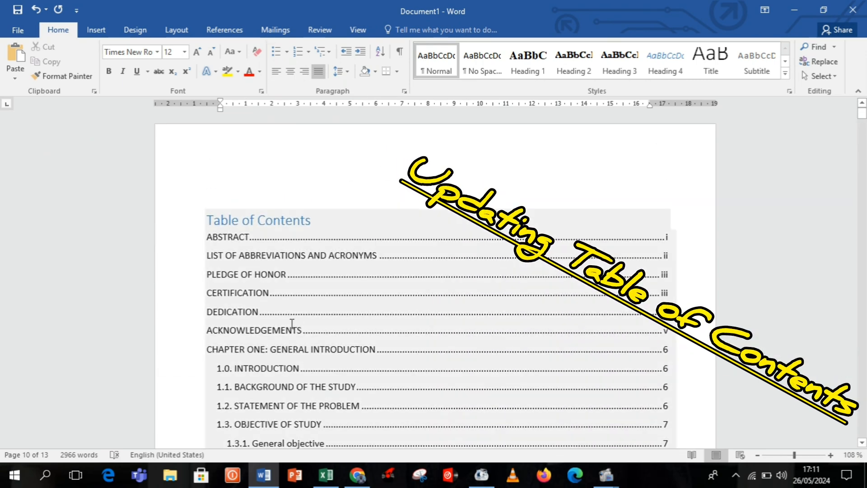
click(292, 320)
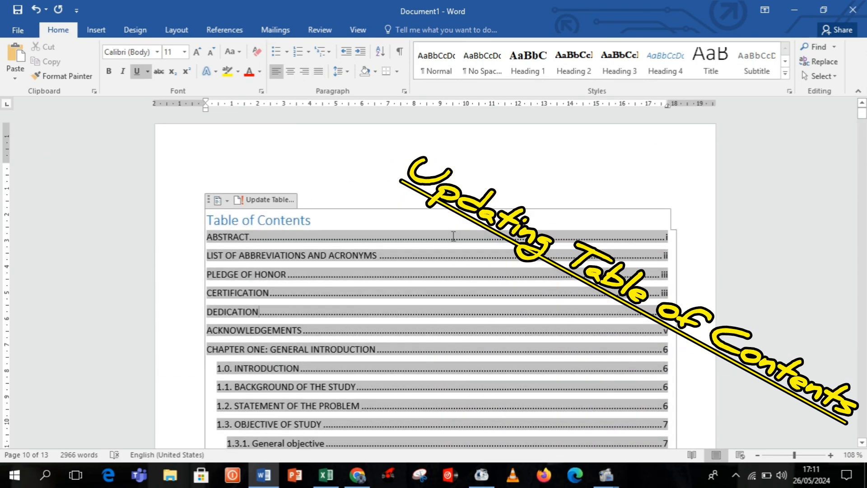
drag(862, 113, 862, 123)
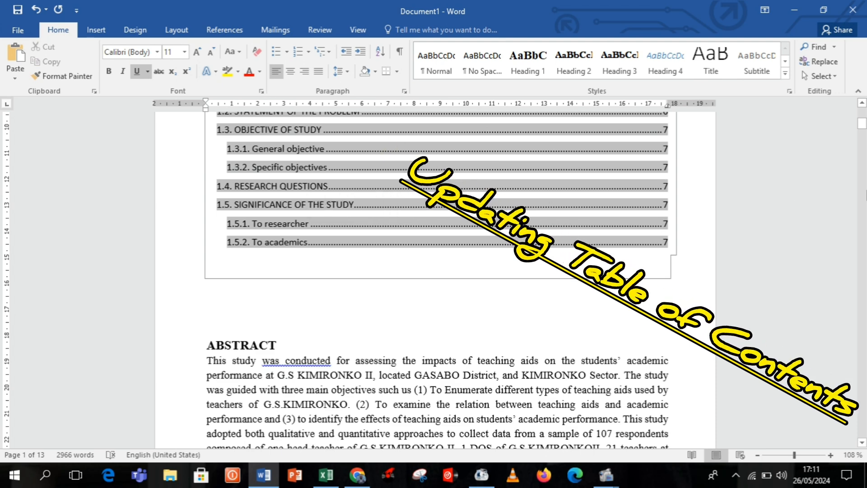
drag(863, 131, 863, 114)
click(715, 164)
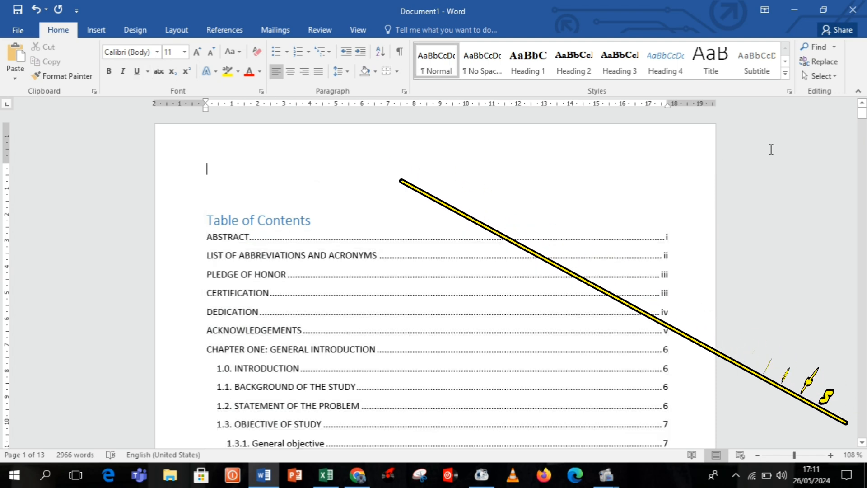
click(254, 306)
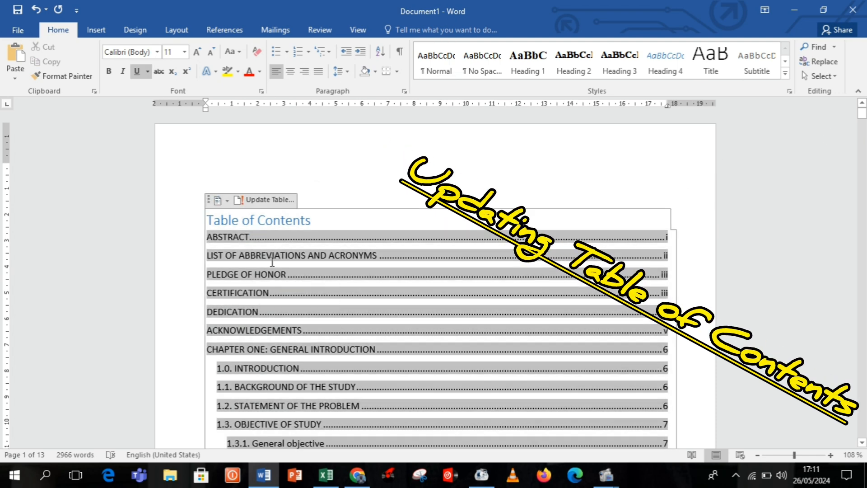
click(226, 202)
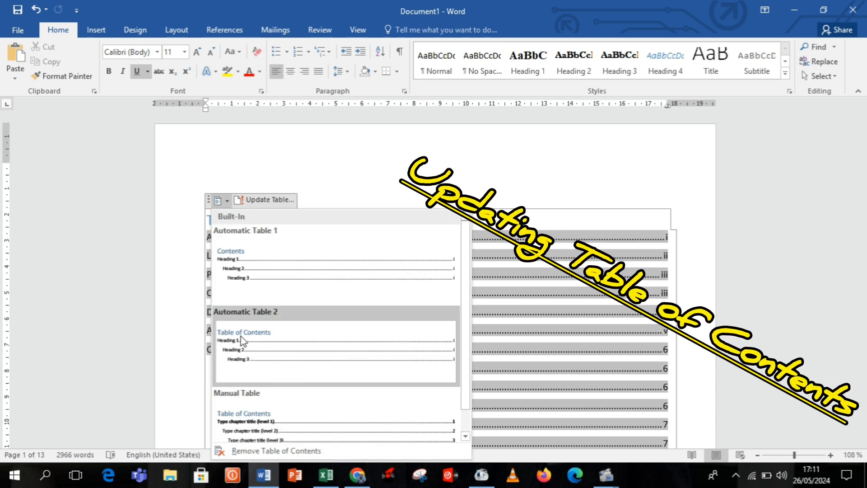
click(272, 356)
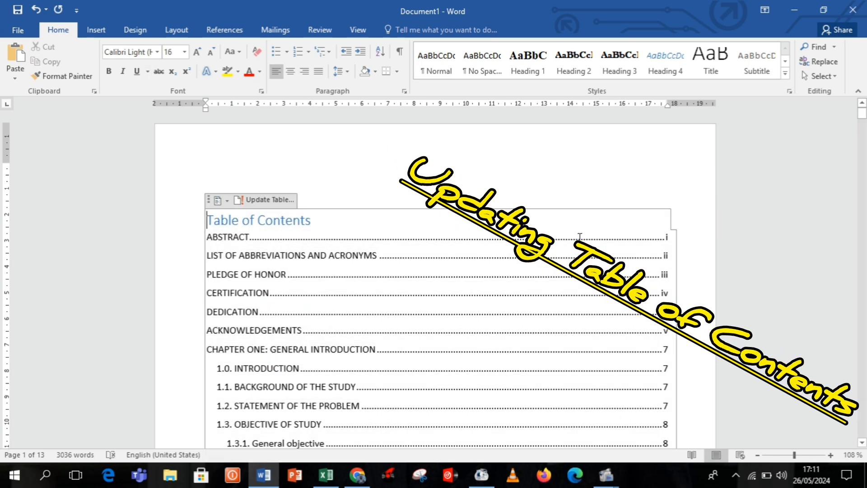
Check the updated table of contents down to its last entries and remove it from the document.
drag(861, 113, 862, 132)
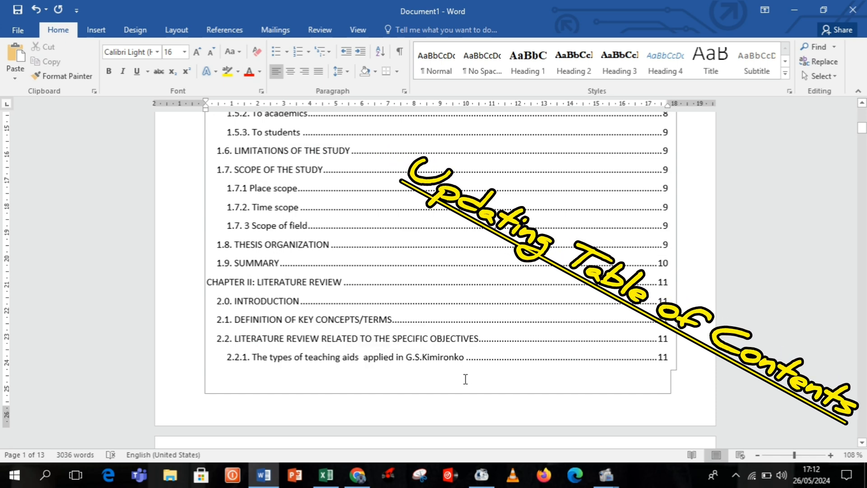
click(421, 376)
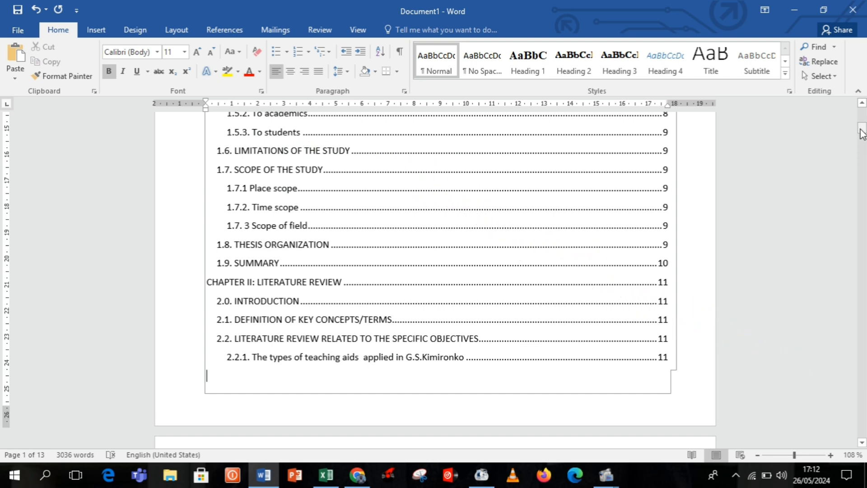
drag(862, 132, 863, 110)
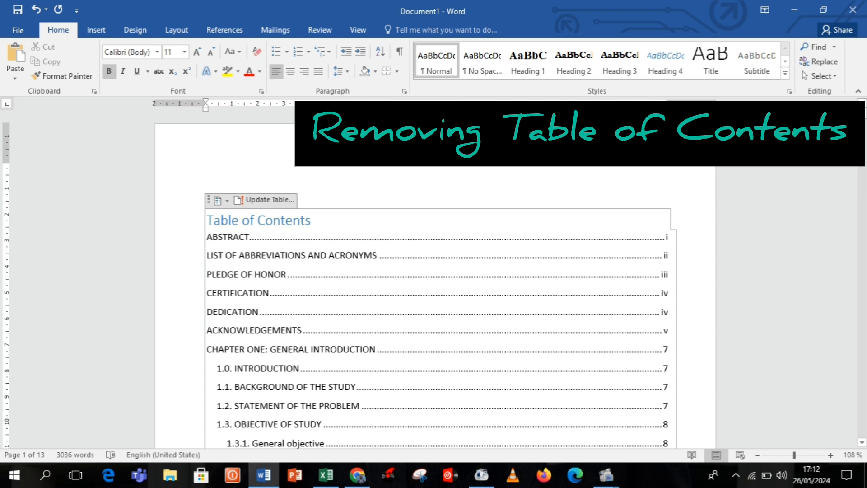
click(225, 30)
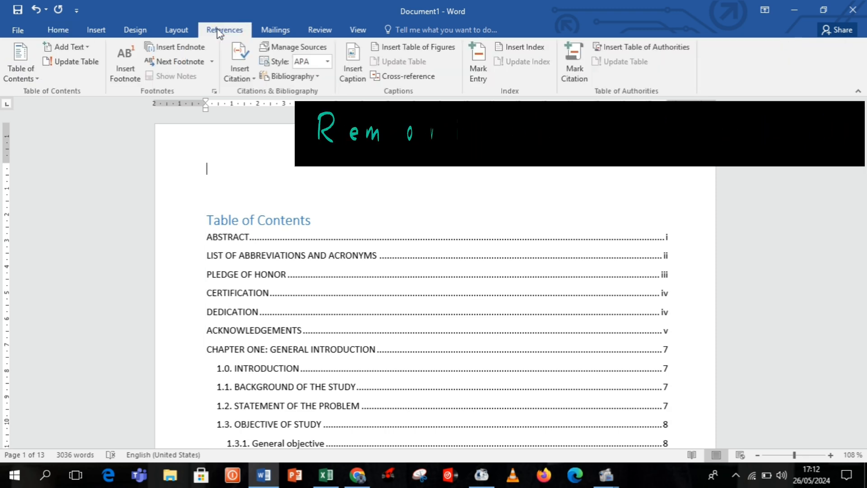
click(21, 74)
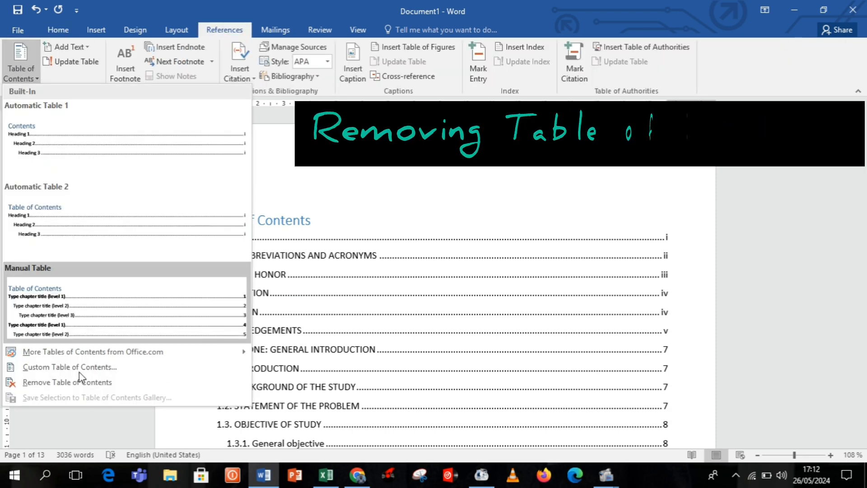
click(68, 382)
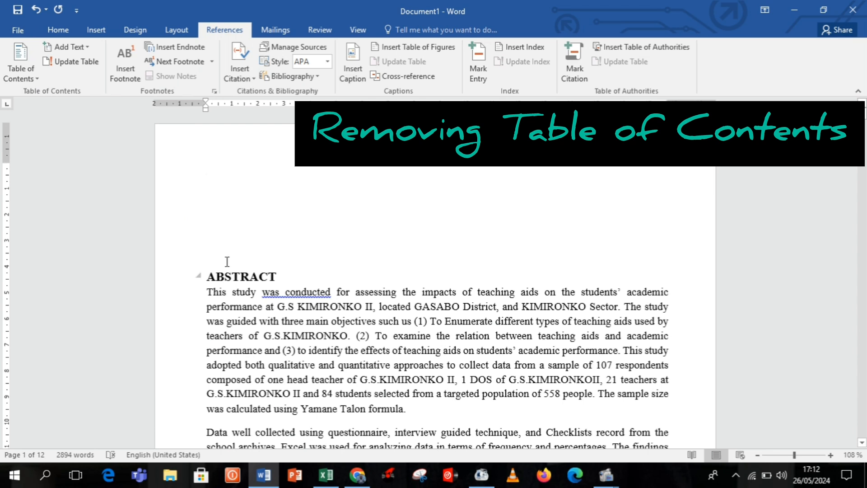
Delete the leftover blank lines above the ABSTRACT title on the first page.
key(Delete)
key(Delete)
key(Delete)
key(Delete)
key(Delete)
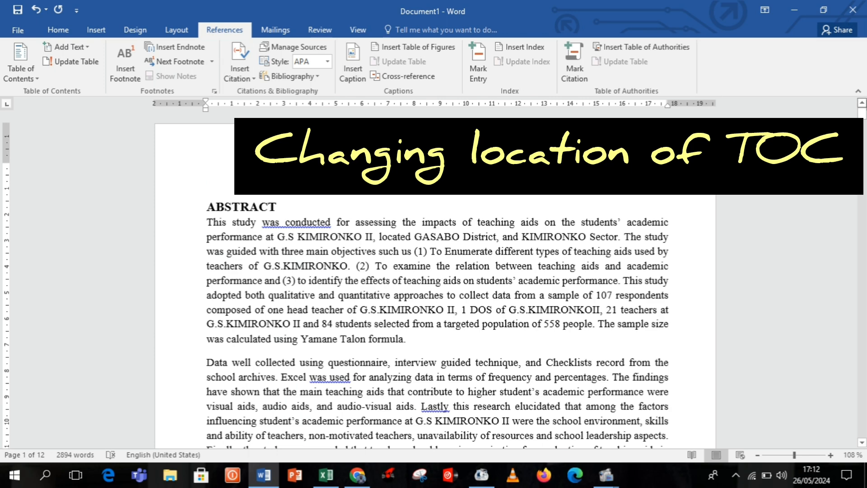
Insert an Automatic Table 2 table of contents on the blank line above the LIST OF ABBREVIATIONS AND ACRONYMS title.
drag(862, 114, 863, 149)
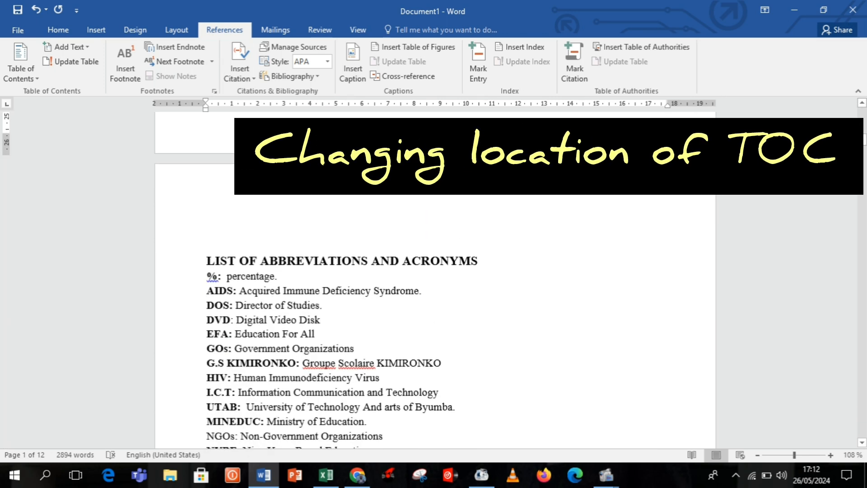
click(221, 220)
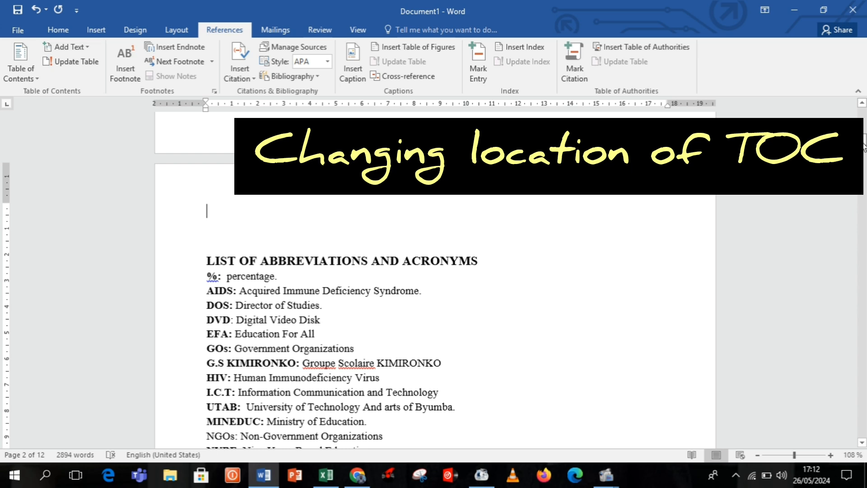
scroll(304, 194, up, 10)
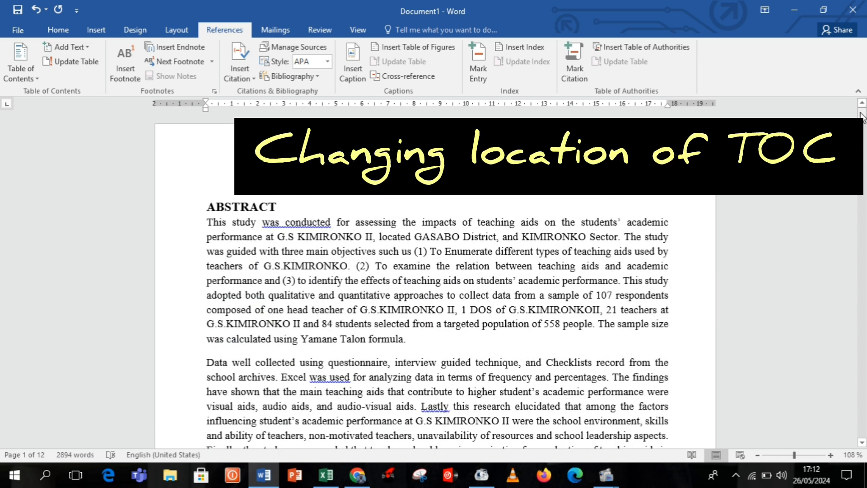
drag(861, 113, 863, 140)
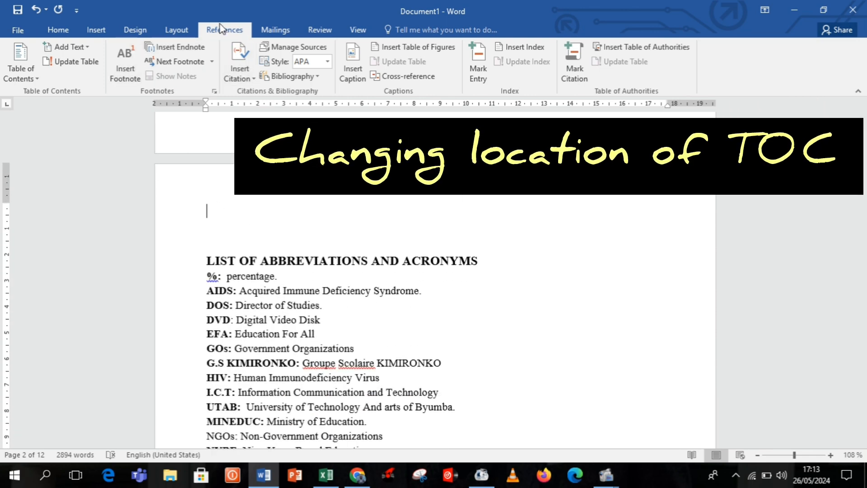
click(28, 80)
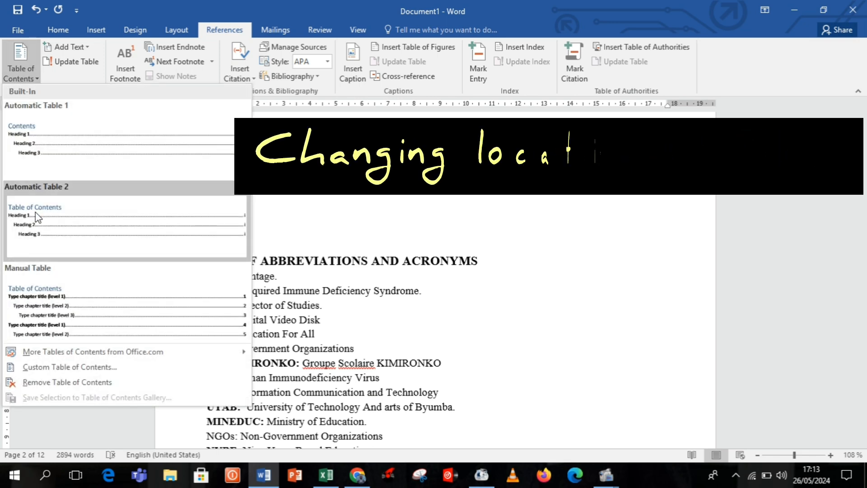
click(66, 225)
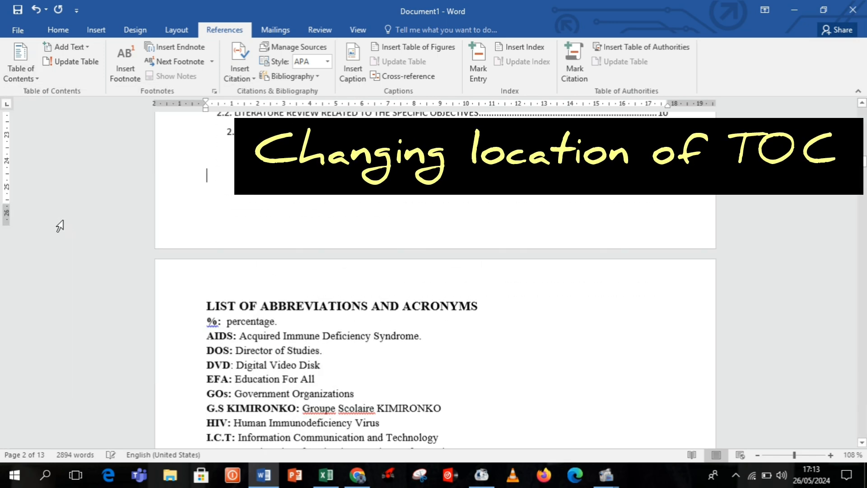
Check the table of contents placed before the LIST OF ABBREVIATIONS AND ACRONYMS page and remove it from the document.
drag(861, 162, 861, 147)
scroll(435, 279, up, 5)
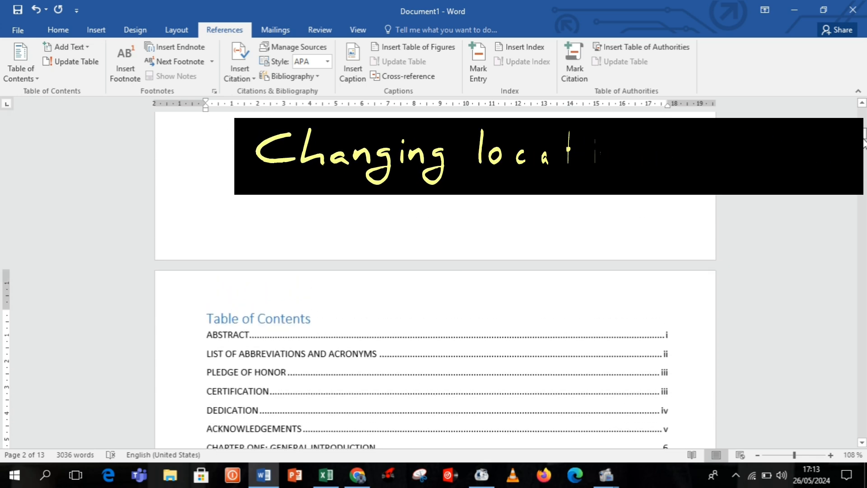
drag(864, 127, 863, 161)
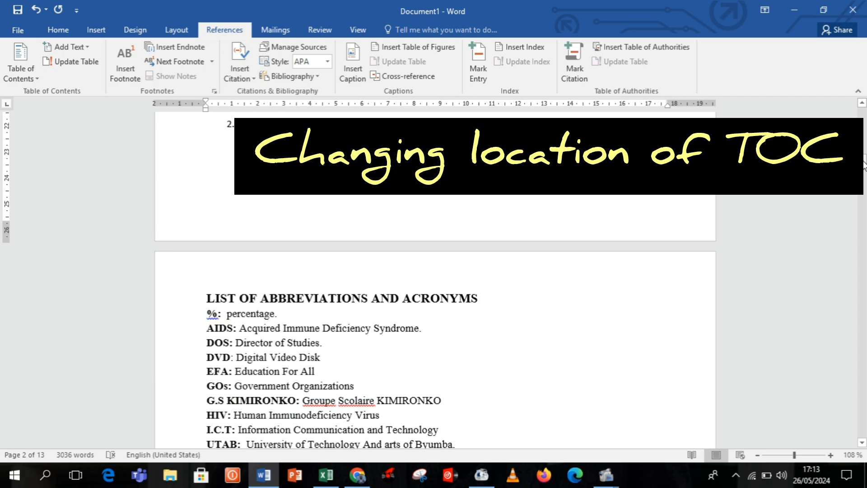
click(18, 68)
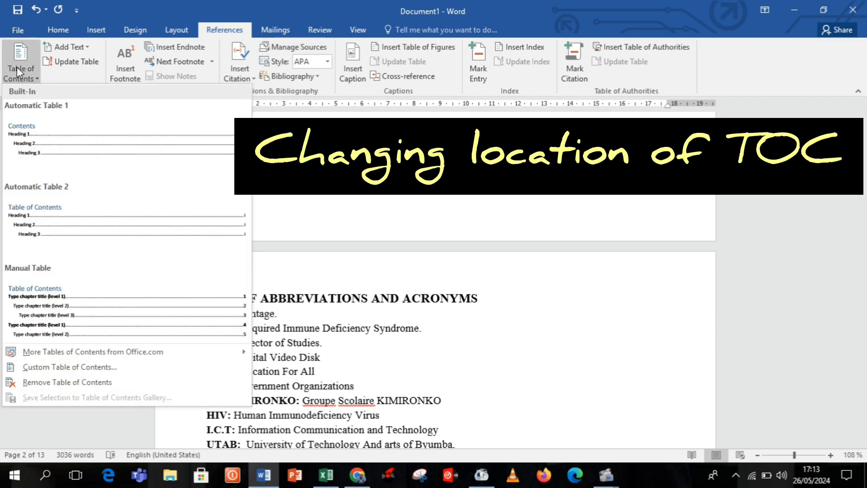
click(66, 387)
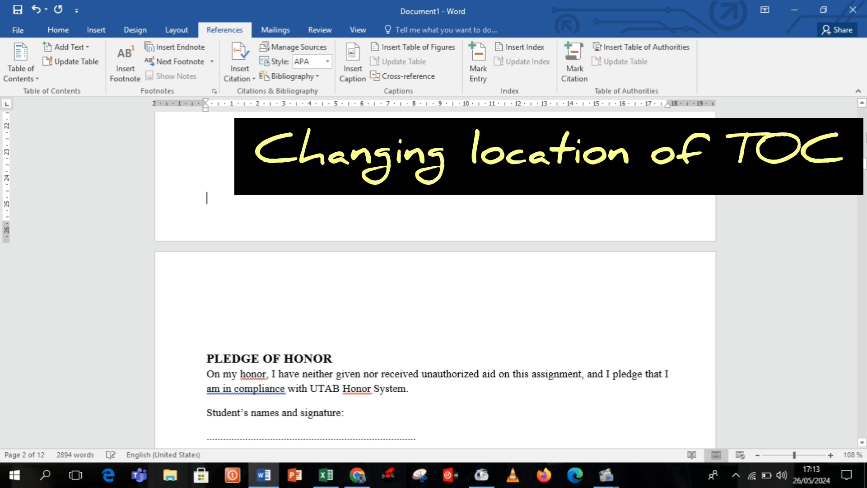
Insert an Automatic Table 2 table of contents above the DEDICATION title and review its placement in the document.
drag(863, 163, 864, 195)
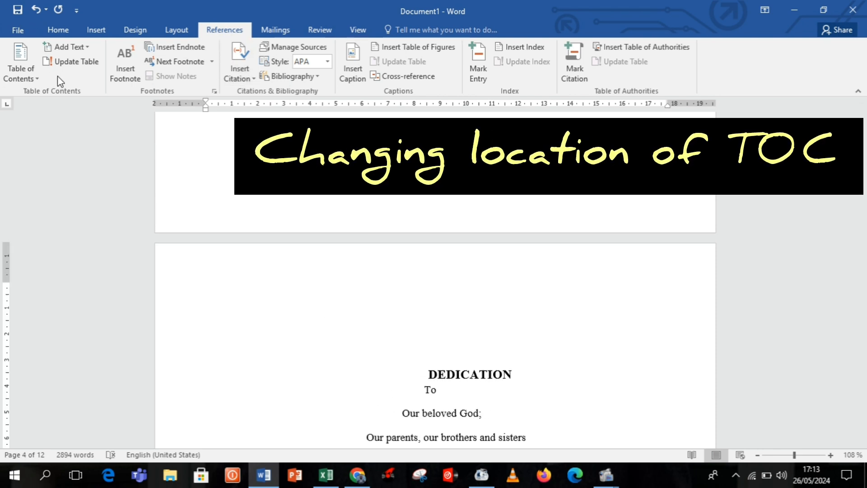
click(18, 69)
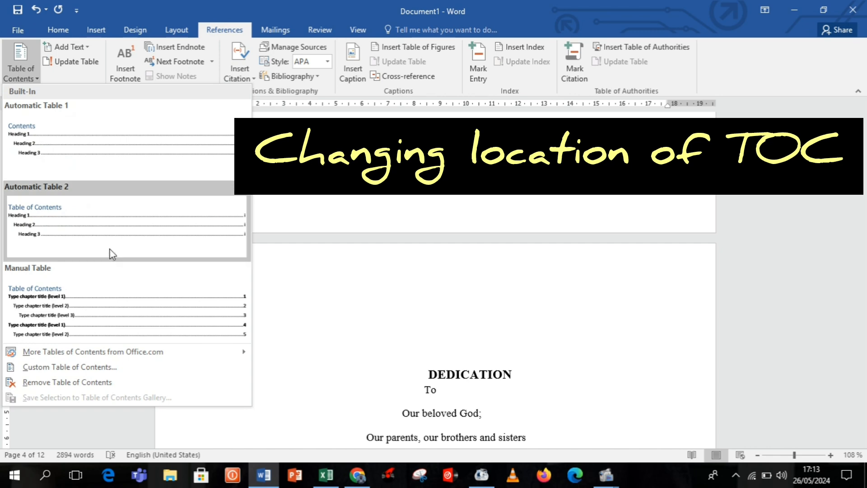
click(73, 236)
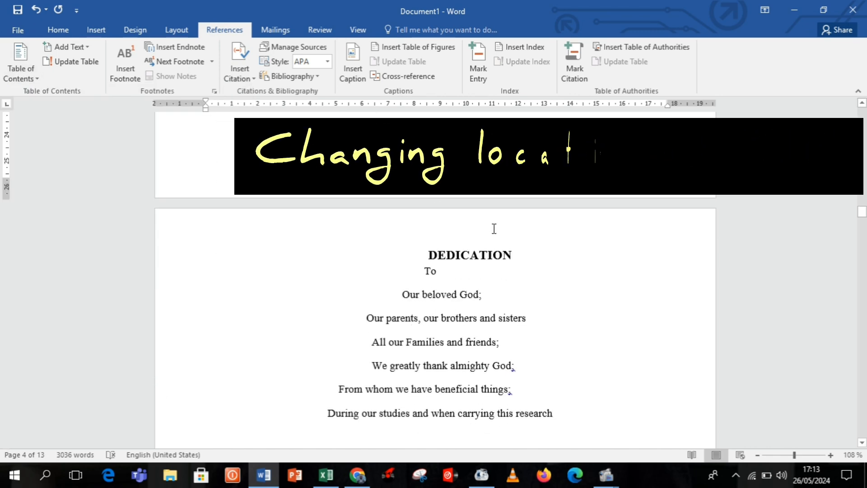
mouse_move(862, 211)
mouse_down()
mouse_move(863, 184)
mouse_move(862, 193)
mouse_up()
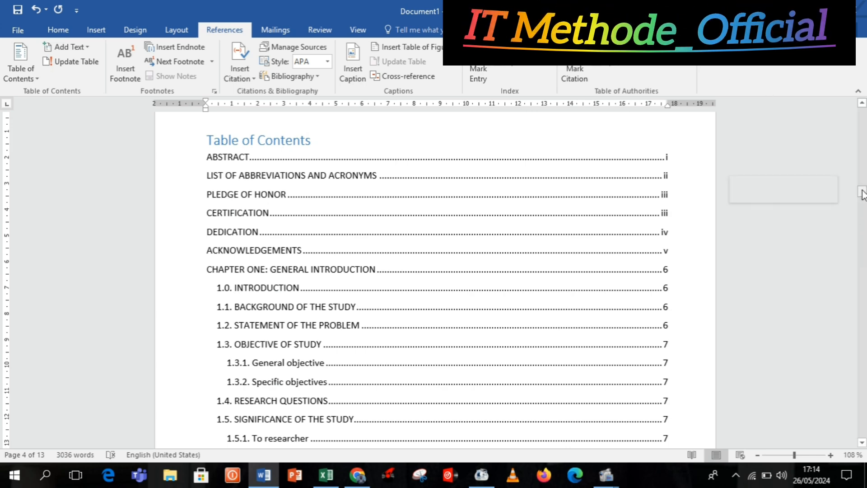
drag(862, 194, 863, 113)
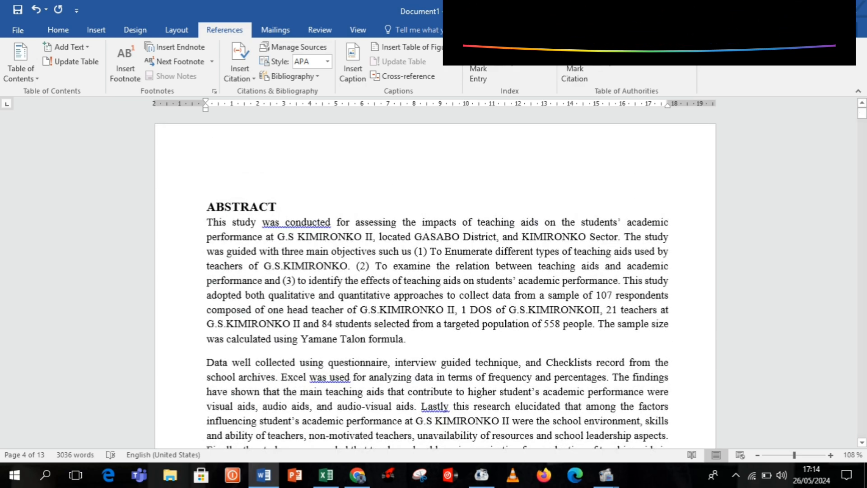